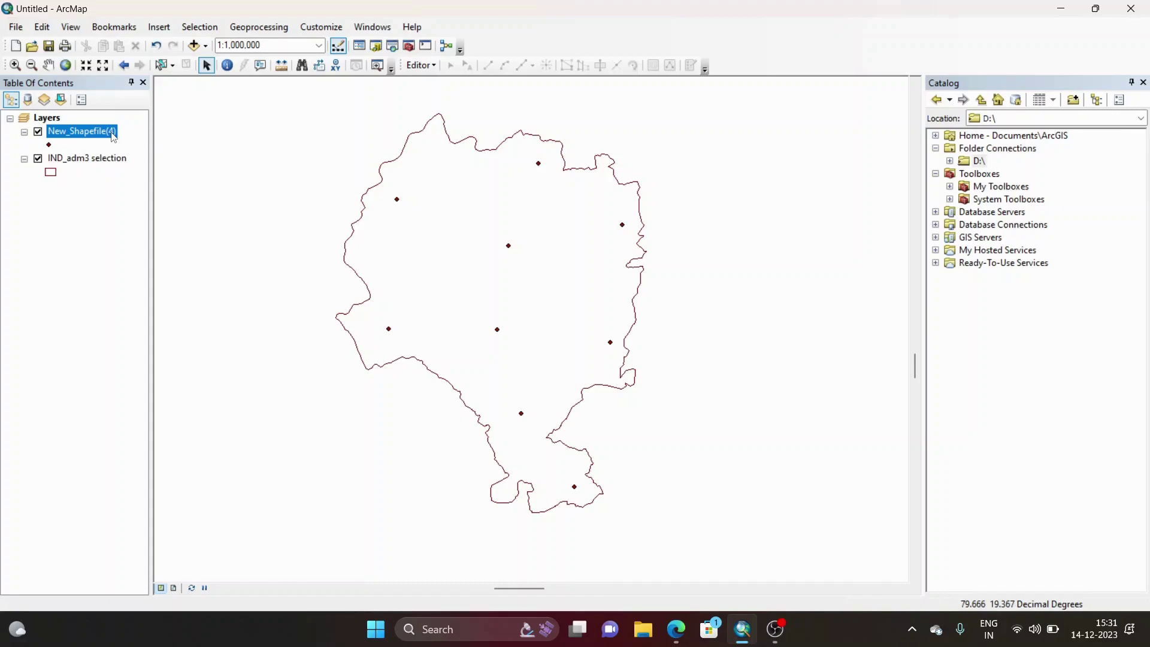
# Review New_Shapefile(4)'s attribute table, nine Point records all with Id 0, then close it.
pyautogui.rightClick(114, 137)
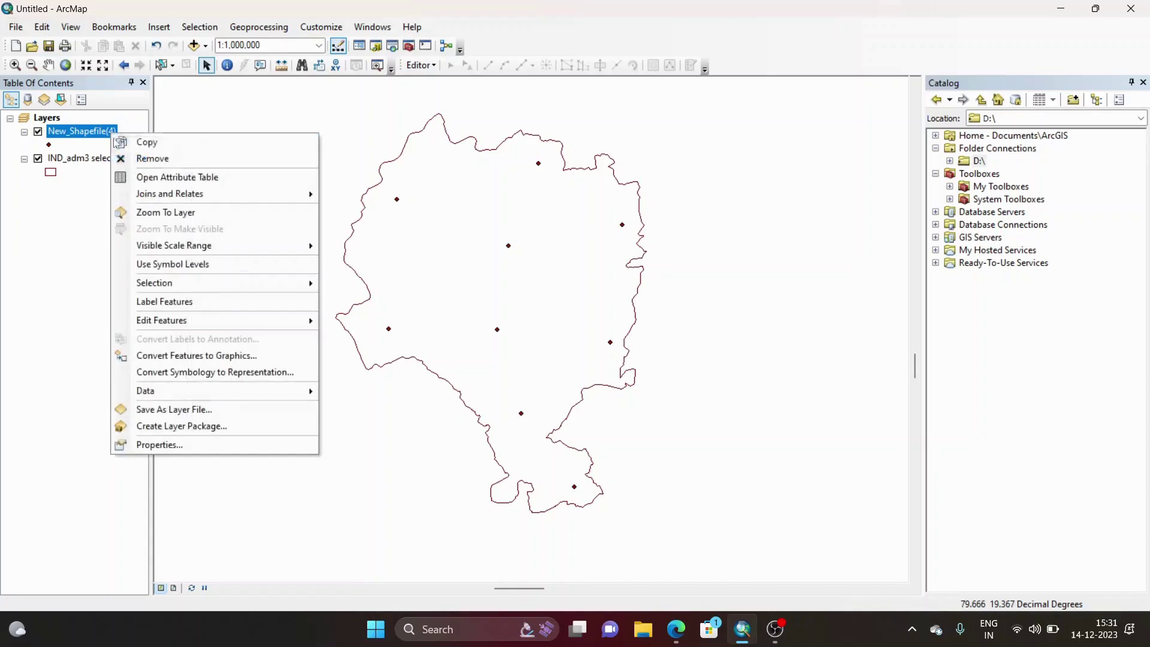
pyautogui.click(131, 174)
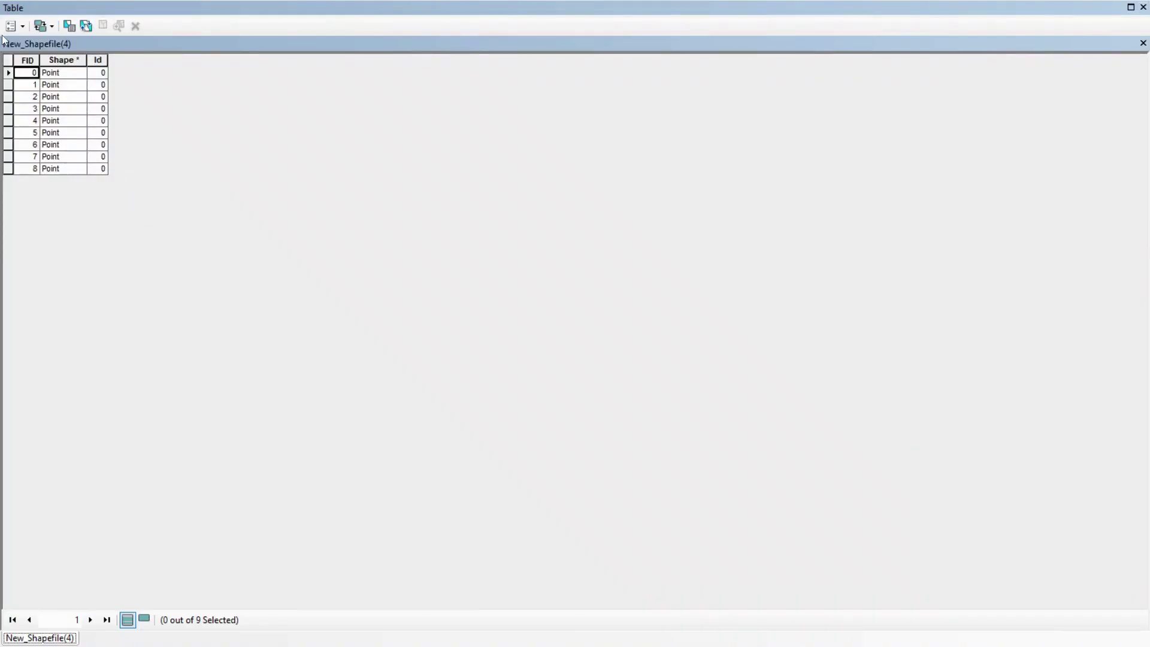
pyautogui.click(1143, 7)
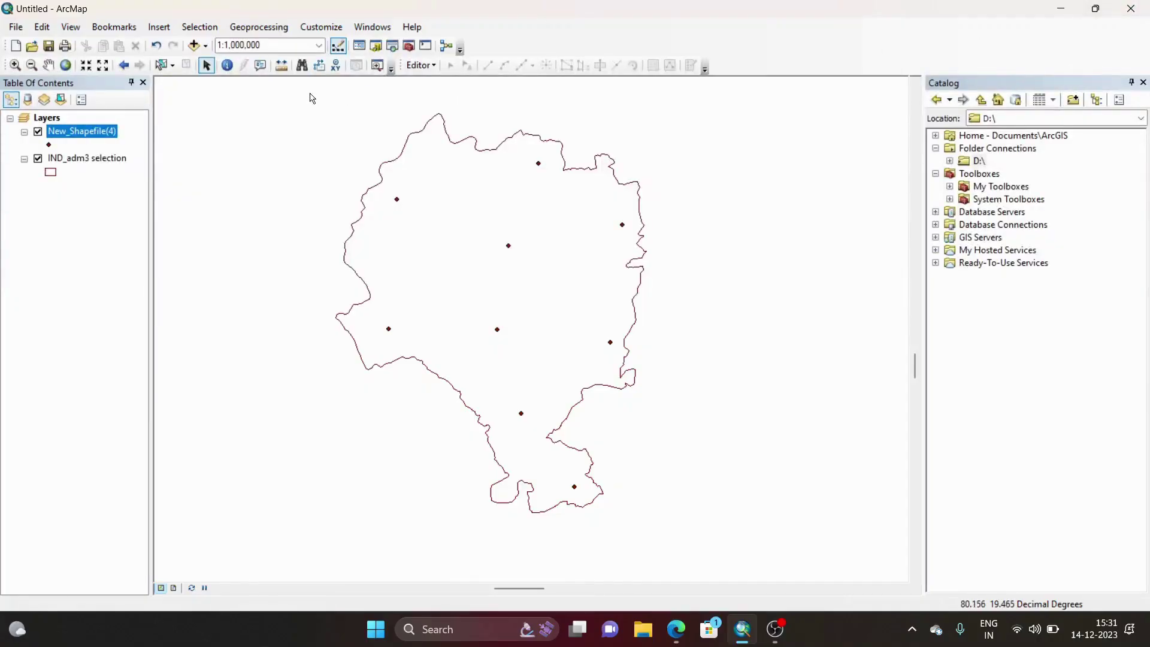
# Start the Measure tool and set its distance units to Kilometers.
pyautogui.click(282, 65)
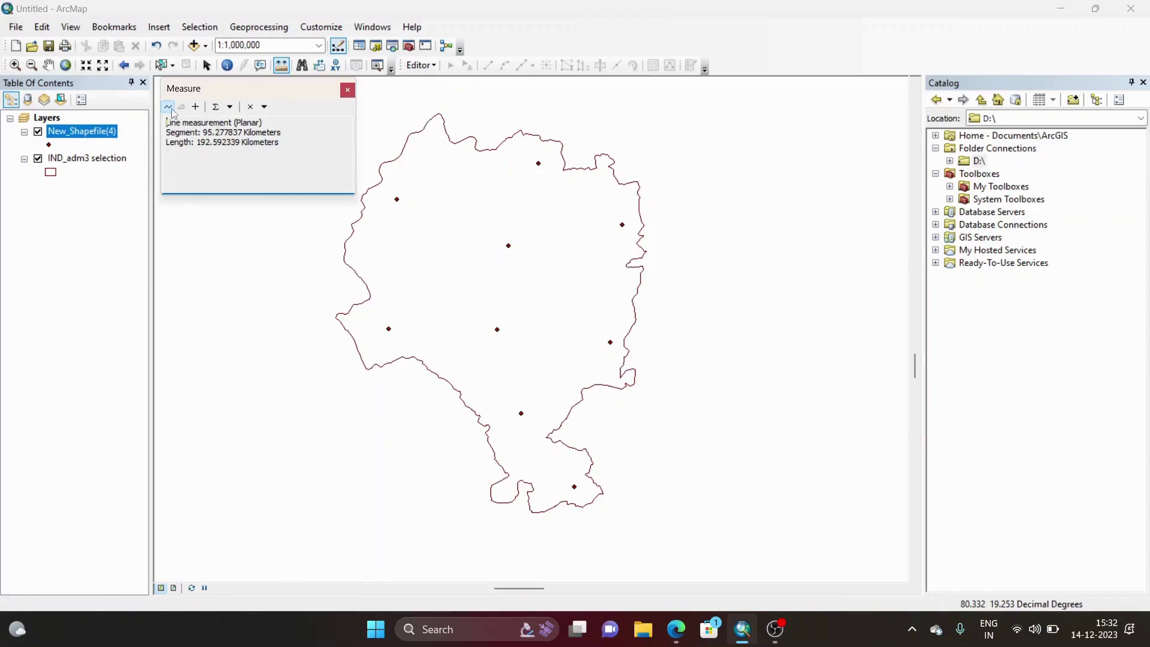
pyautogui.click(230, 108)
pyautogui.moveTo(272, 130)
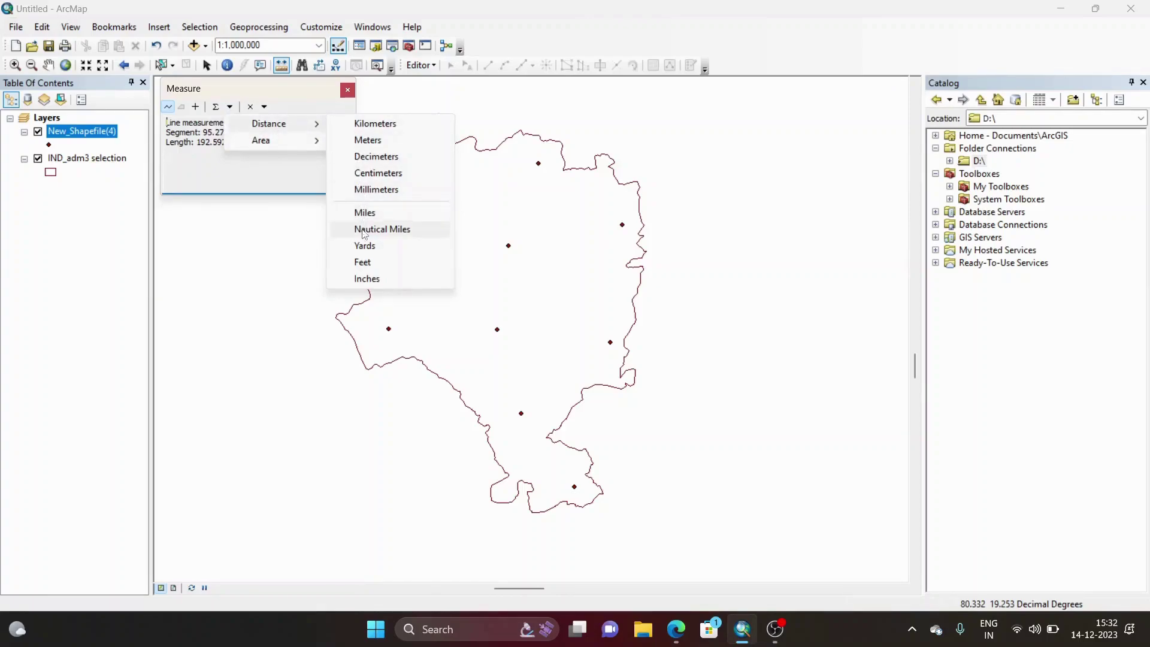
pyautogui.click(367, 127)
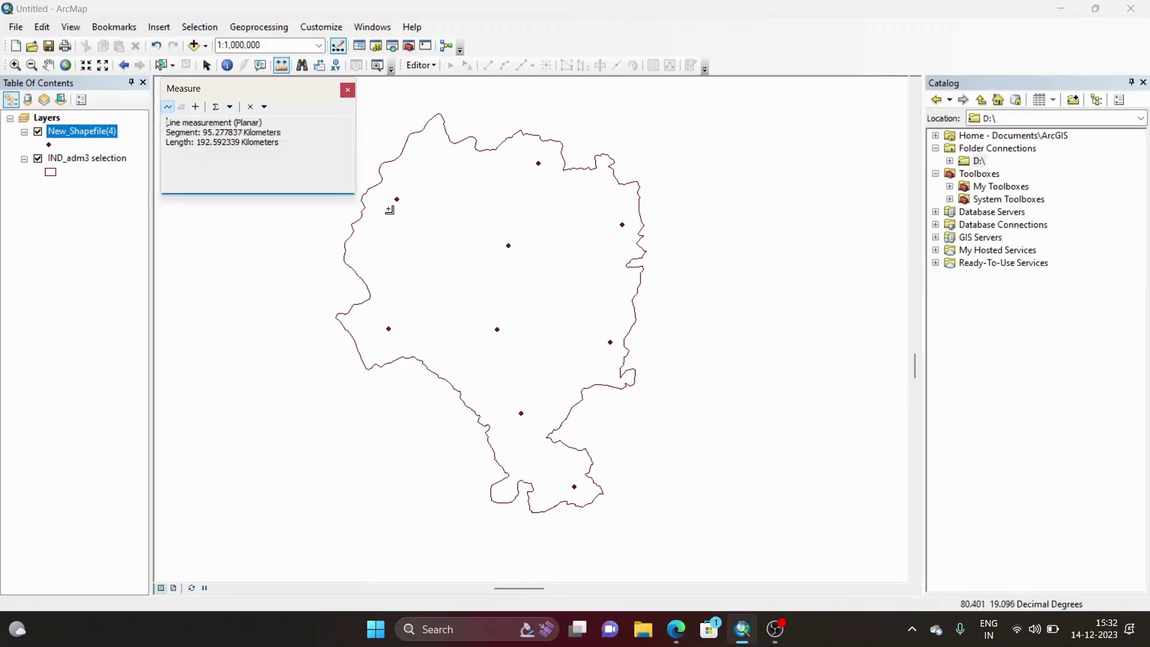
# Measure a line from the upper-left point to the top point.
pyautogui.moveTo(396, 200)
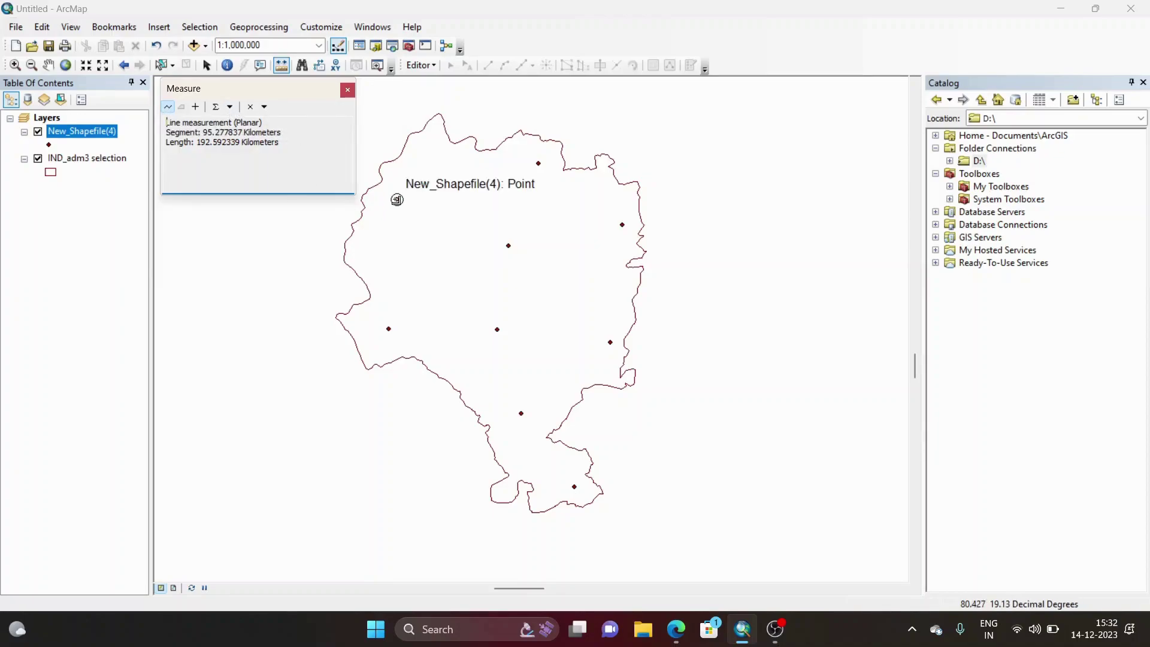
pyautogui.click(397, 199)
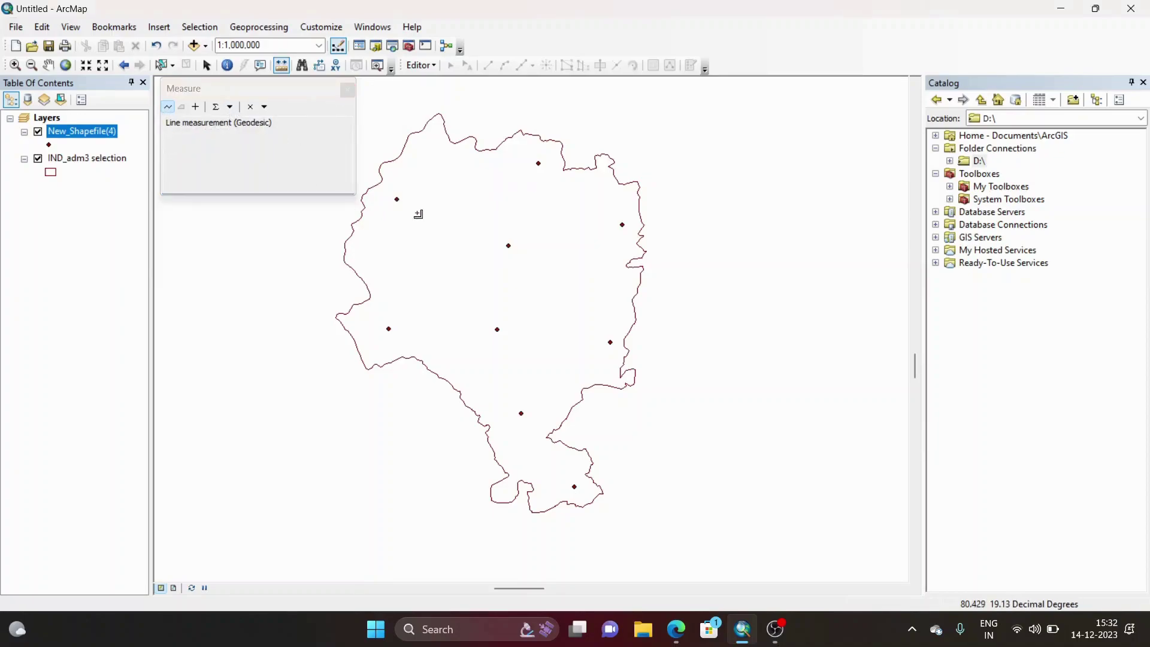
pyautogui.click(539, 164)
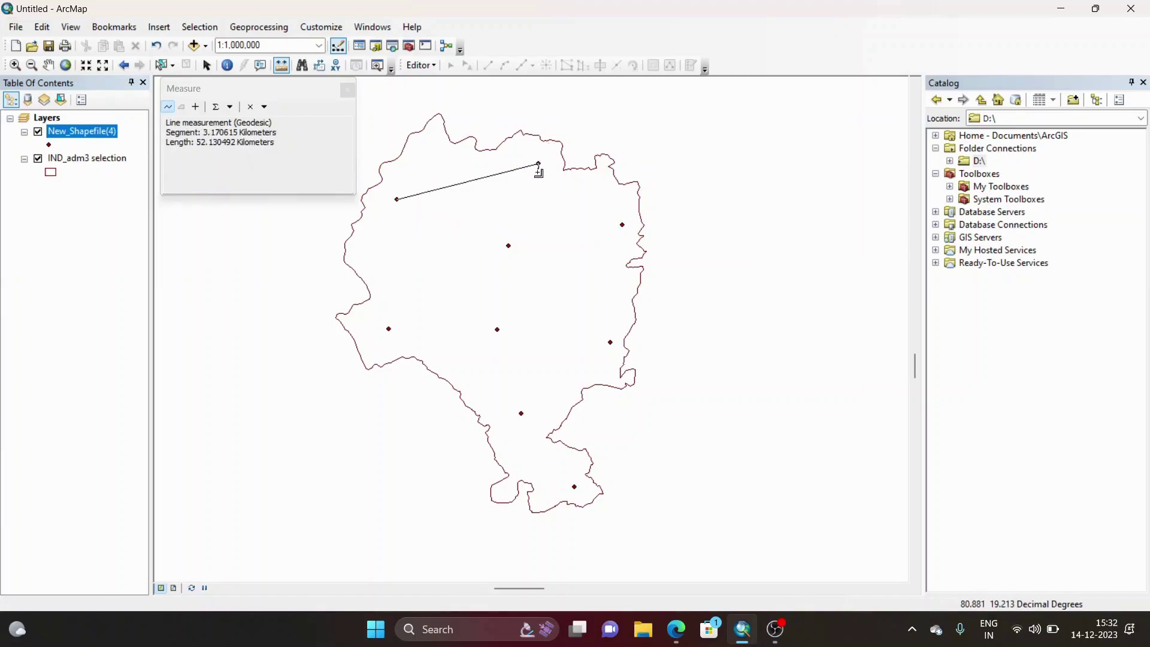
pyautogui.doubleClick(539, 164)
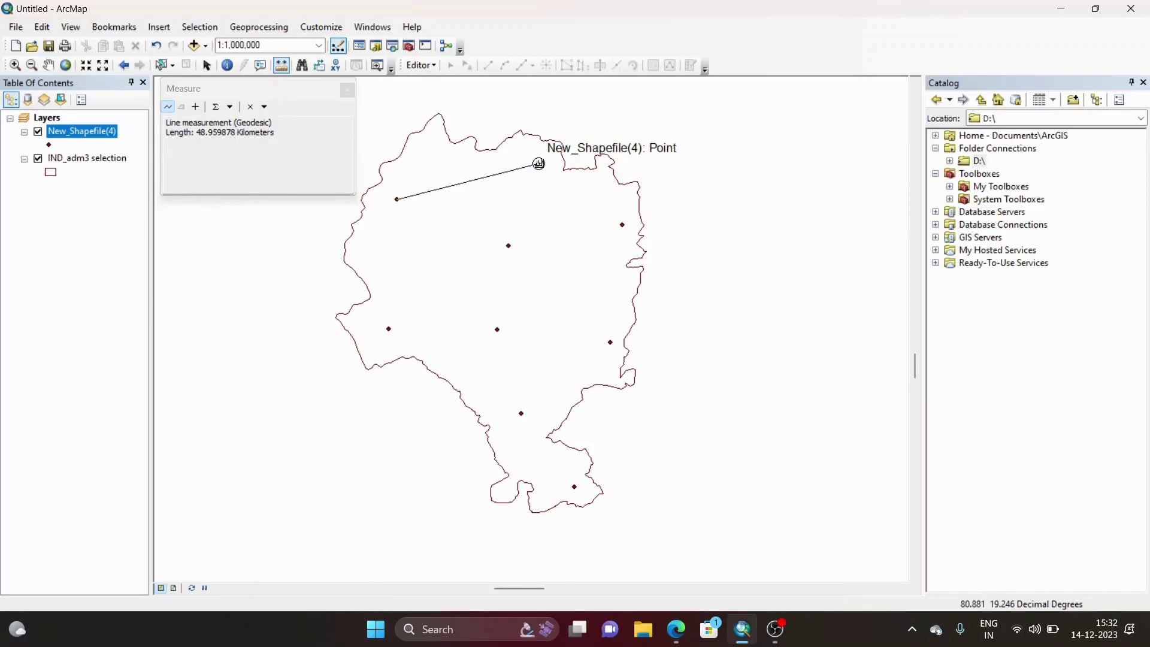
# Continue the measured line from the top point through the central, right, lower, left and southern points to the bottom.
pyautogui.click(538, 163)
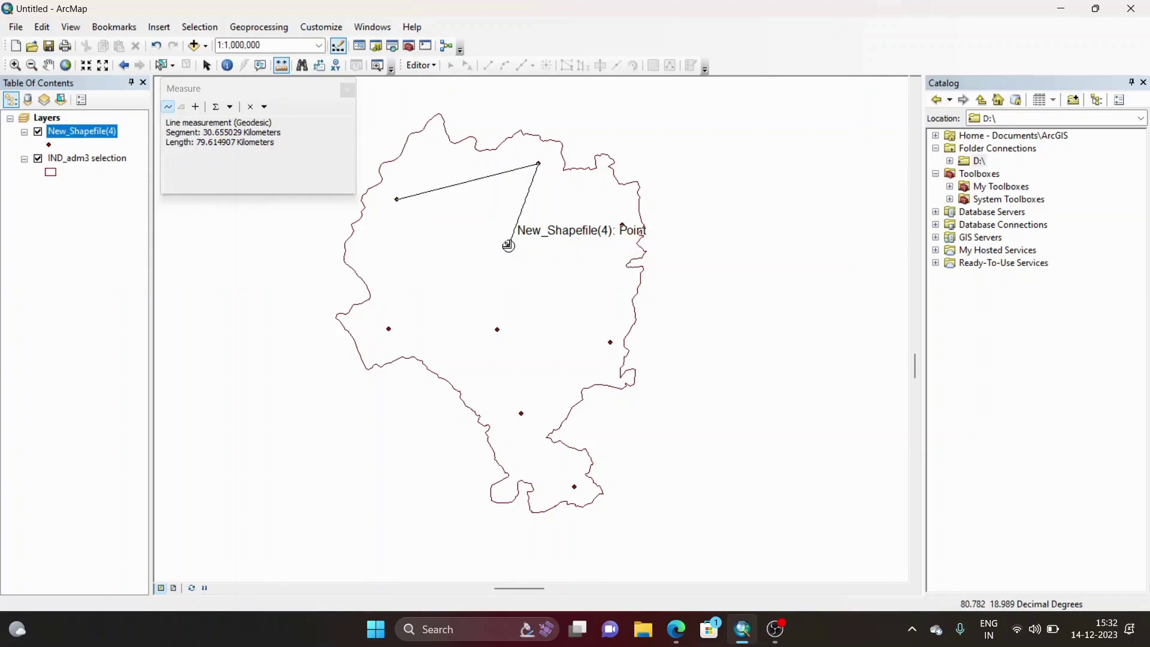
pyautogui.click(508, 245)
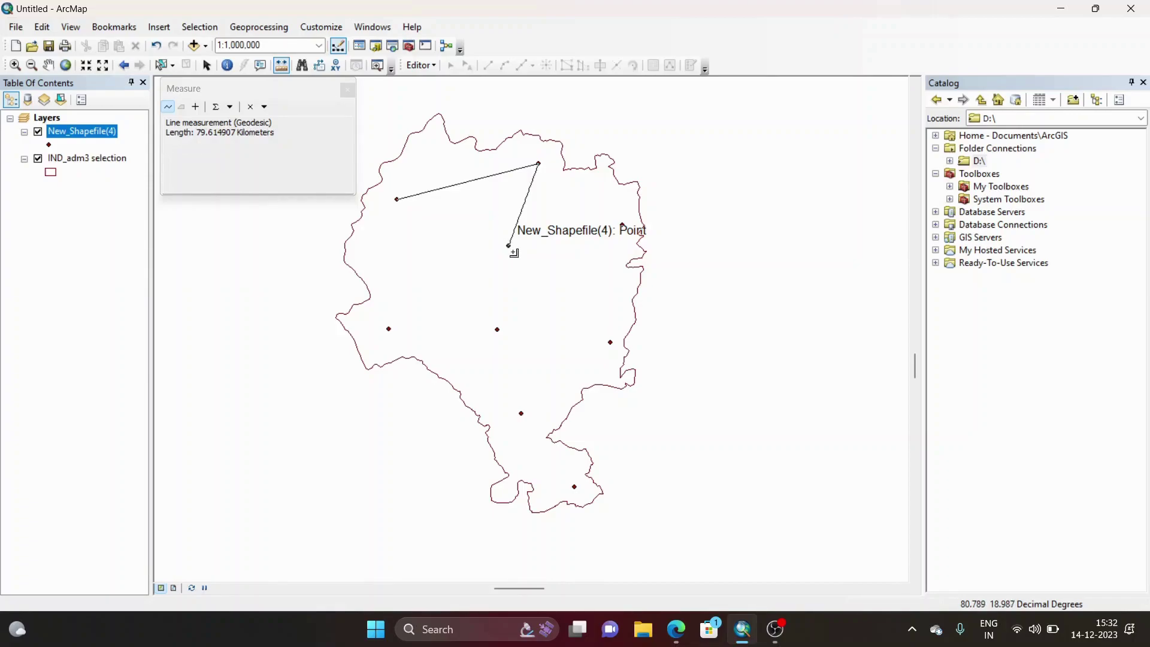
pyautogui.click(623, 225)
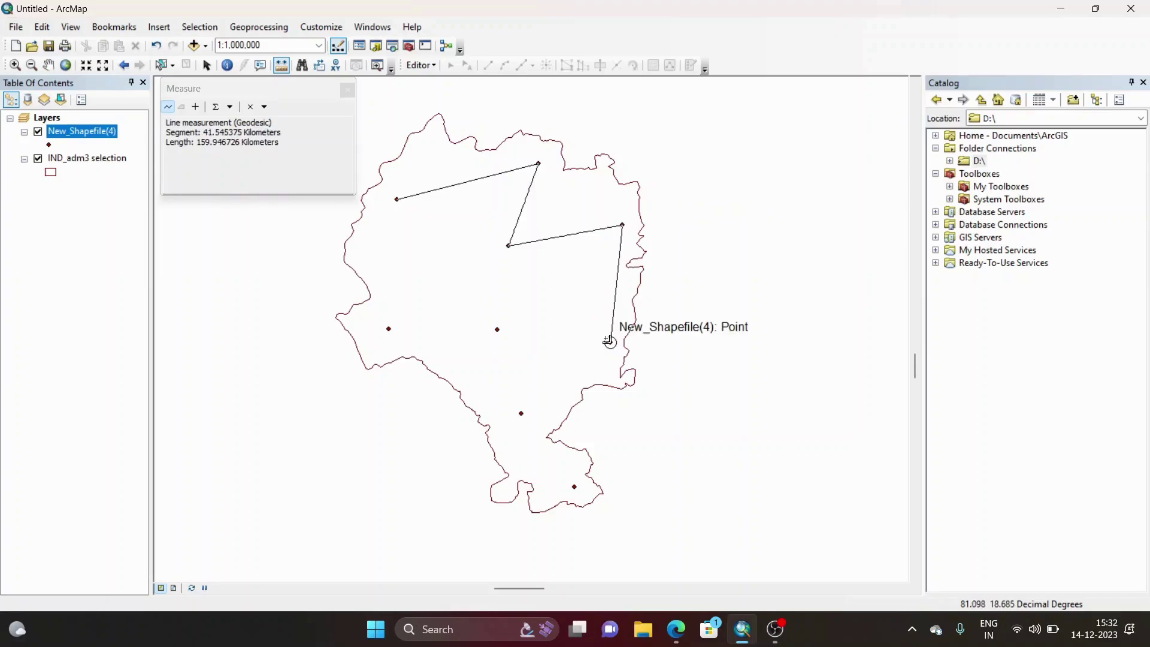
pyautogui.click(610, 341)
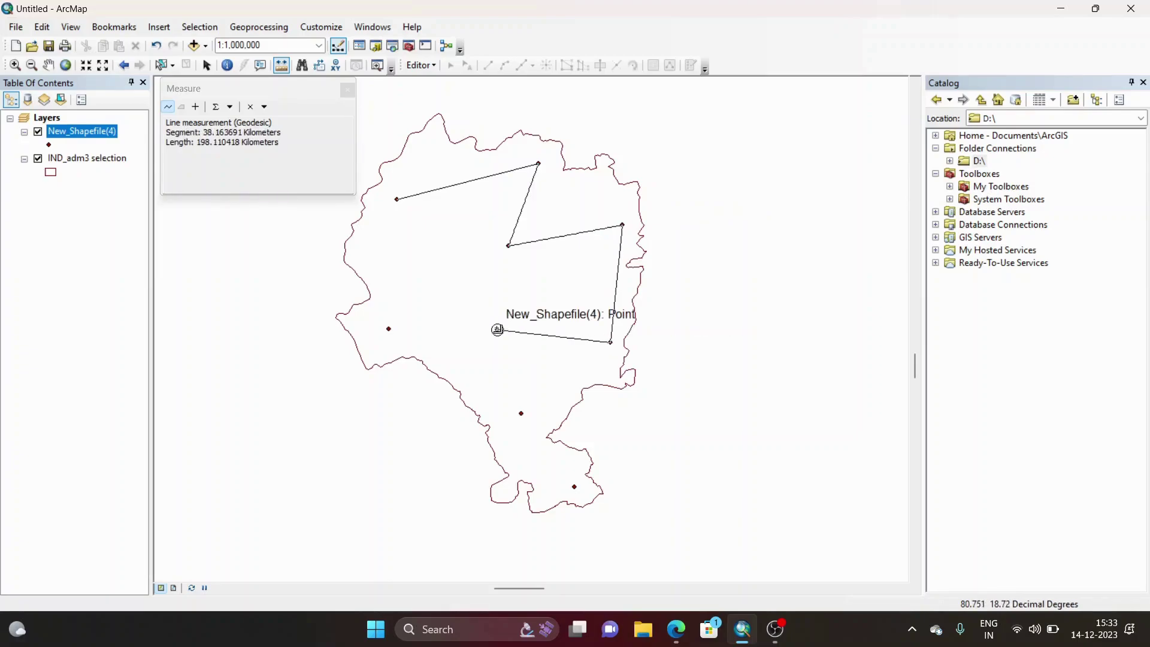
pyautogui.click(498, 329)
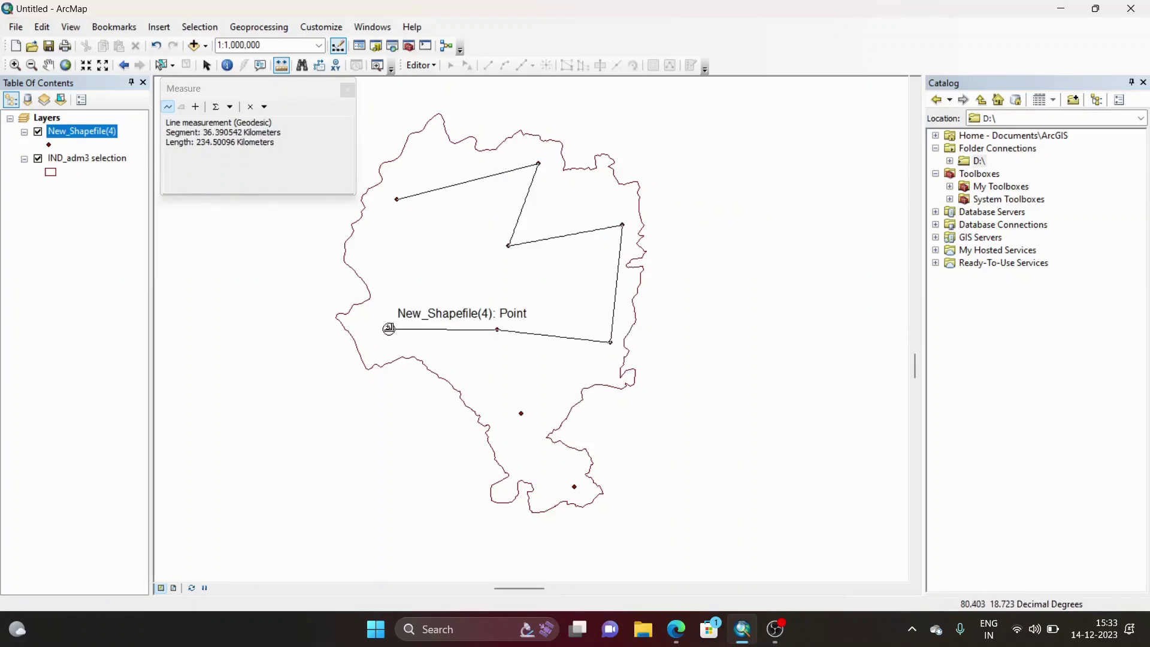
pyautogui.click(389, 328)
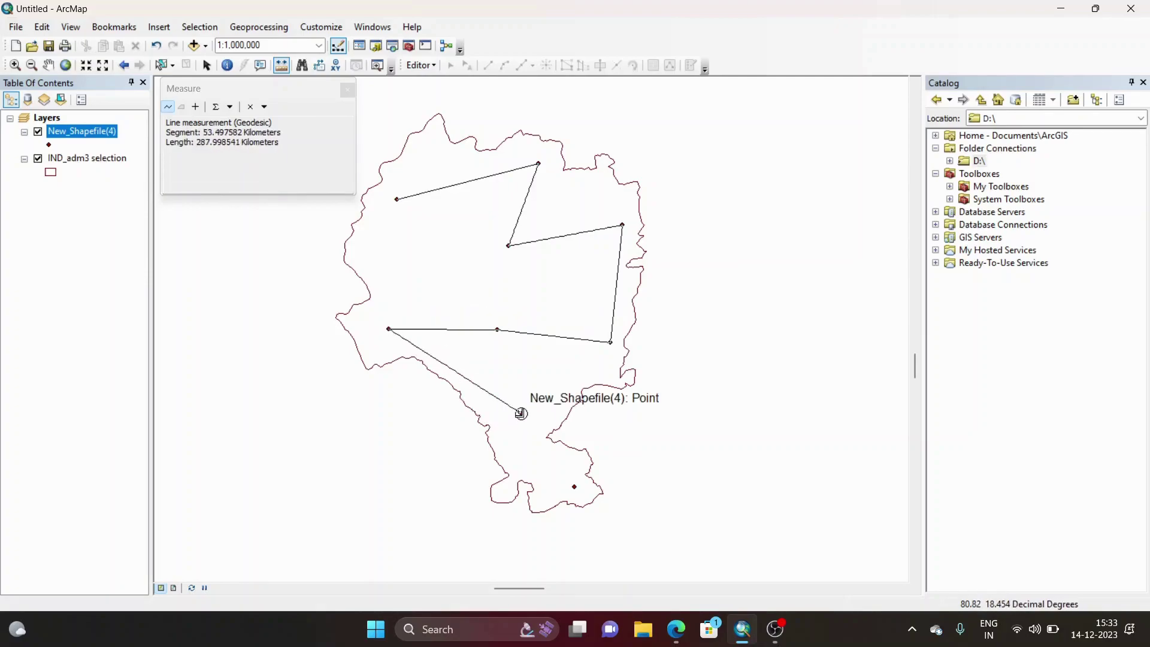
pyautogui.click(521, 413)
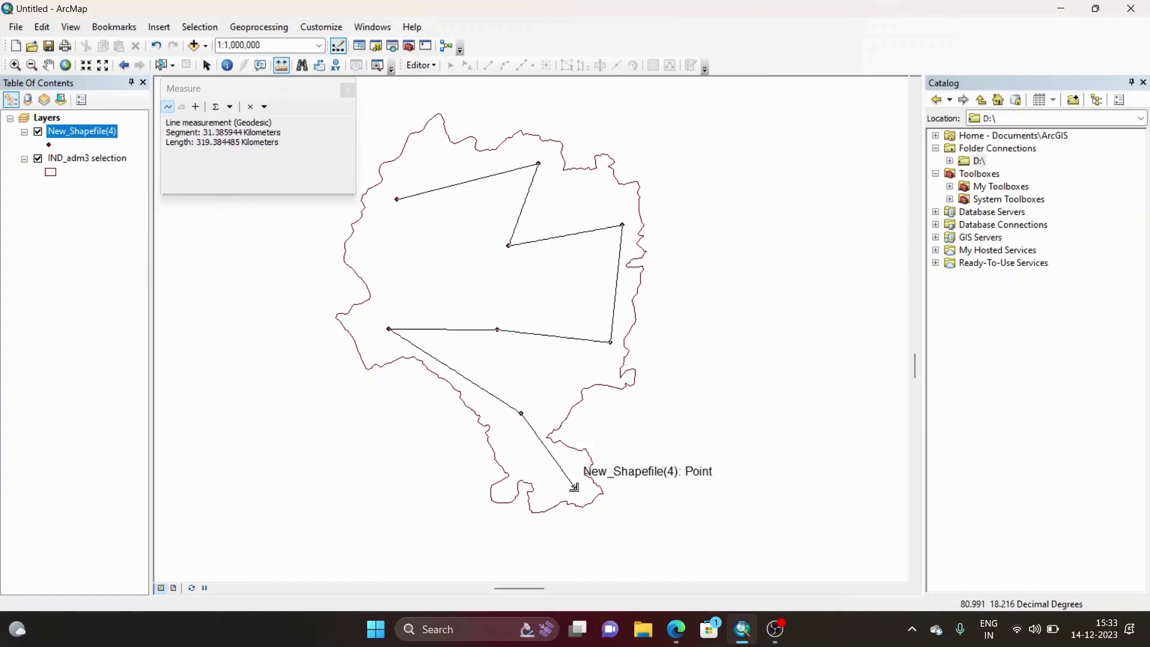
pyautogui.doubleClick(574, 487)
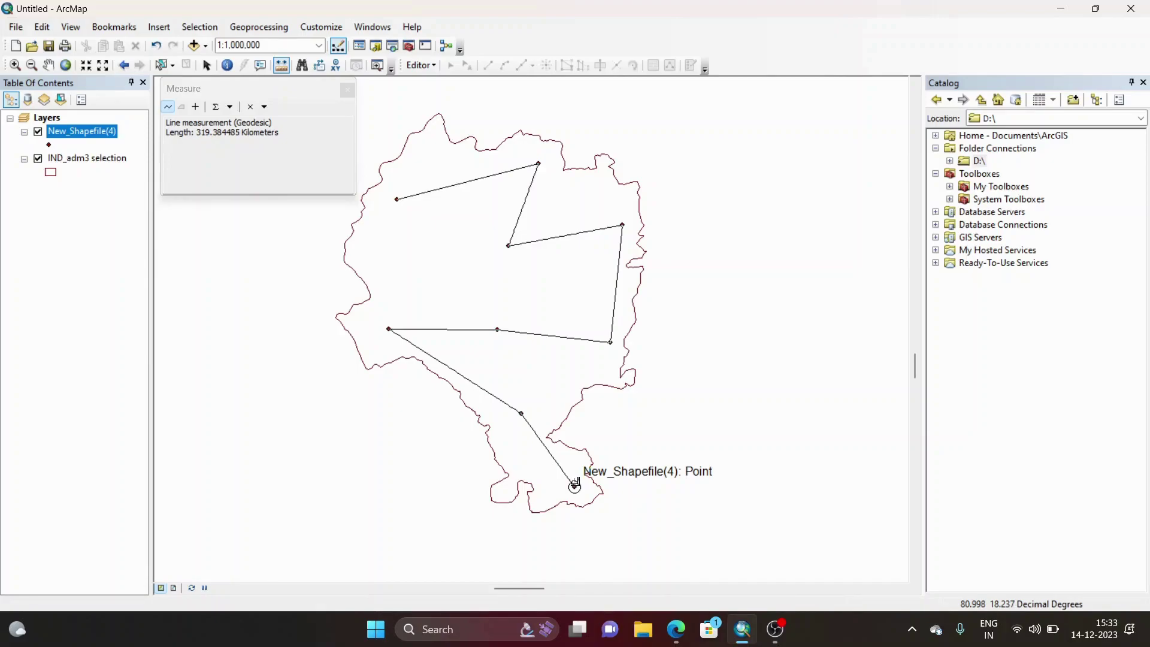
pyautogui.click(575, 484)
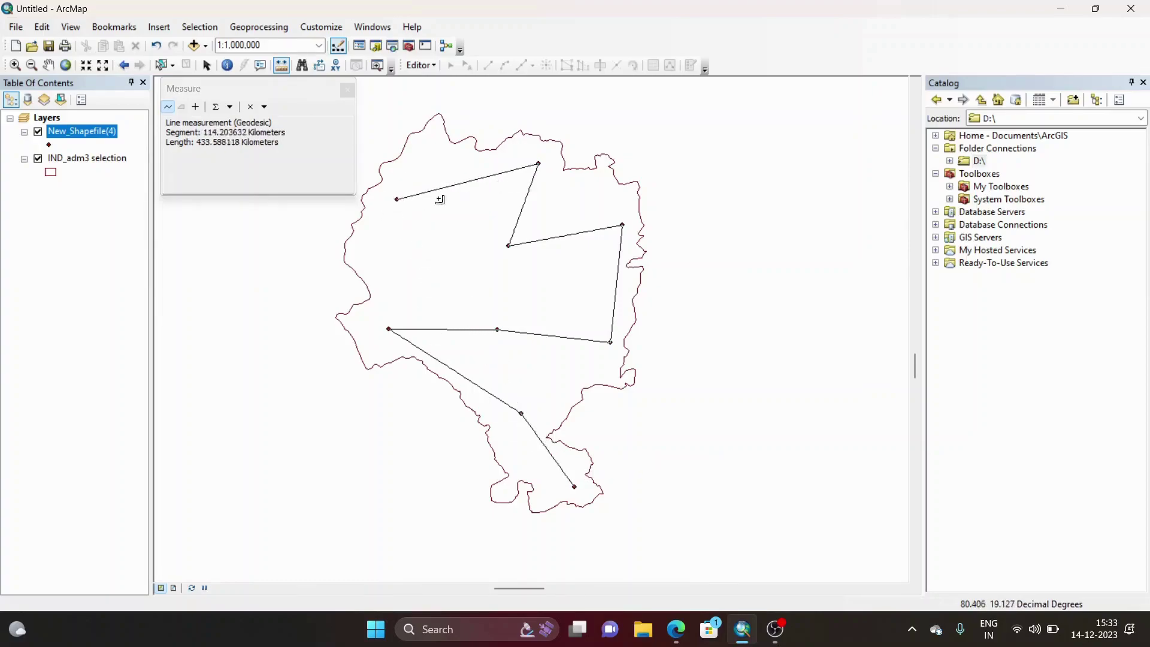
pyautogui.doubleClick(575, 487)
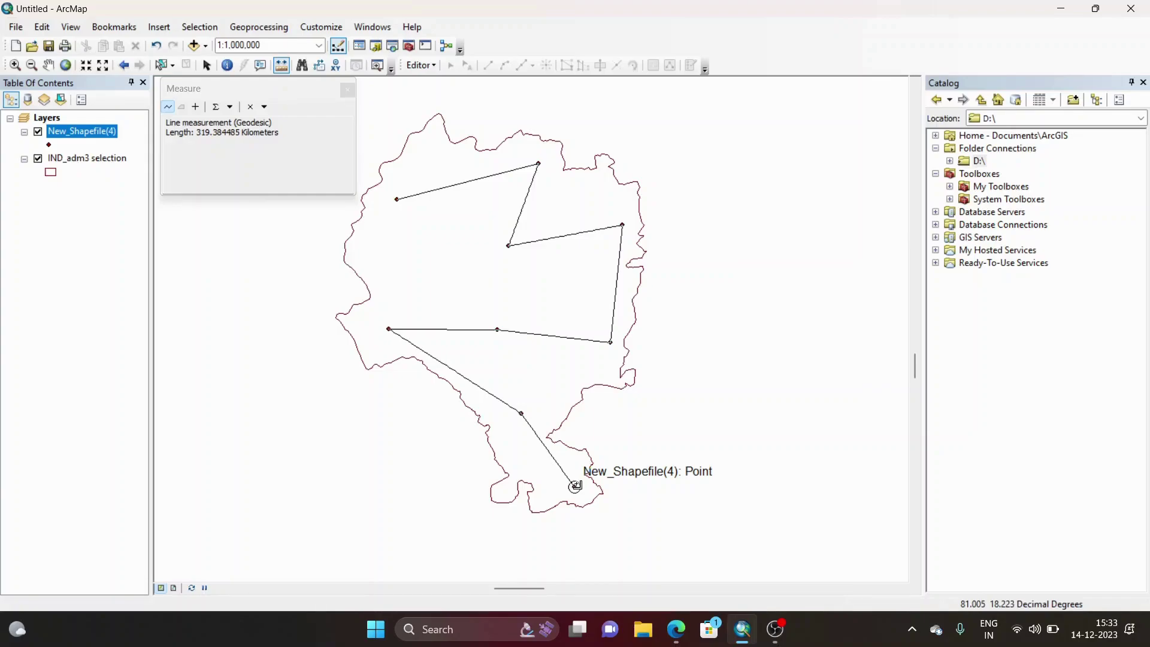
pyautogui.click(575, 486)
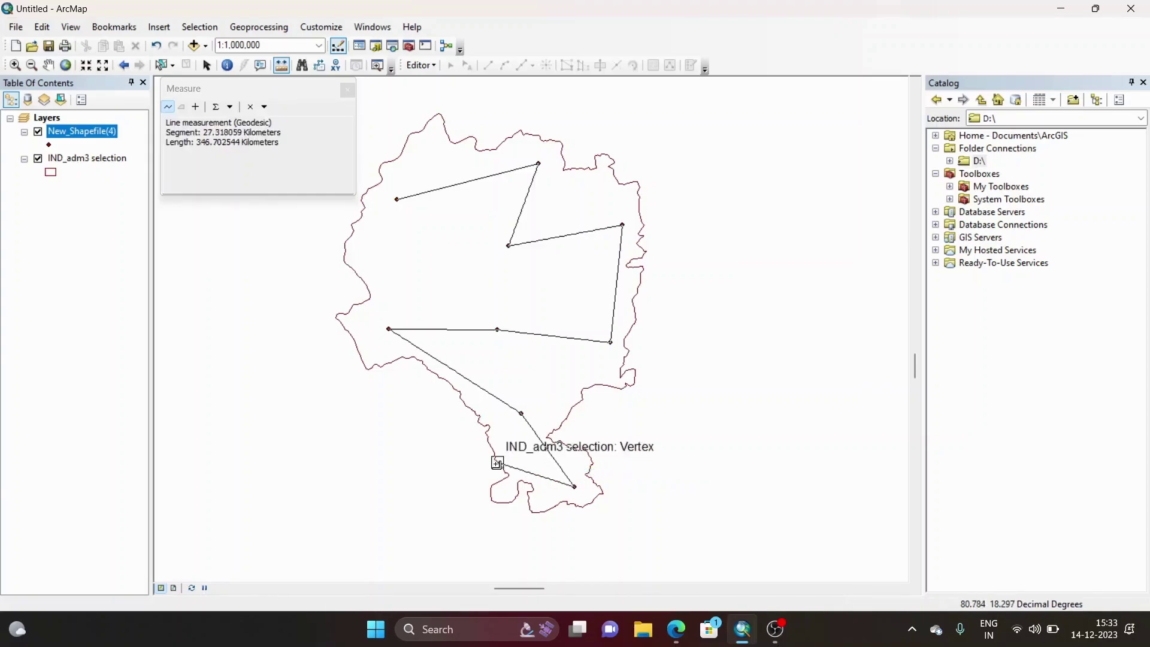
# End the measured line, reading 27.699003 km segment and 347.083489 km total length.
pyautogui.doubleClick(497, 461)
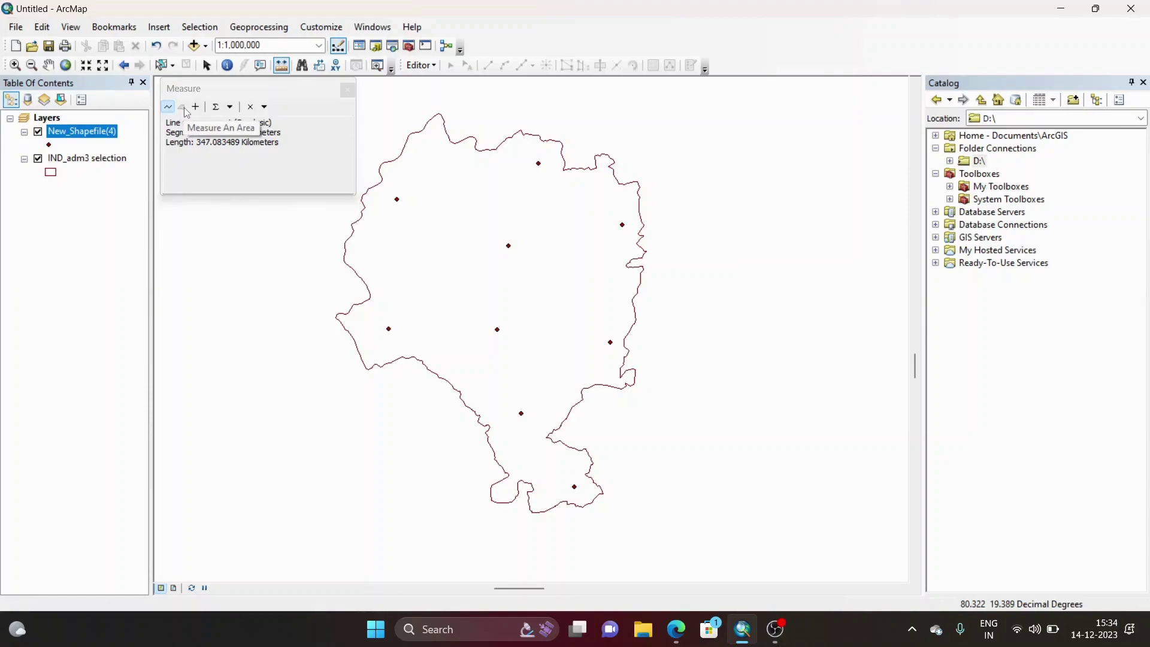
pyautogui.click(230, 107)
pyautogui.moveTo(267, 140)
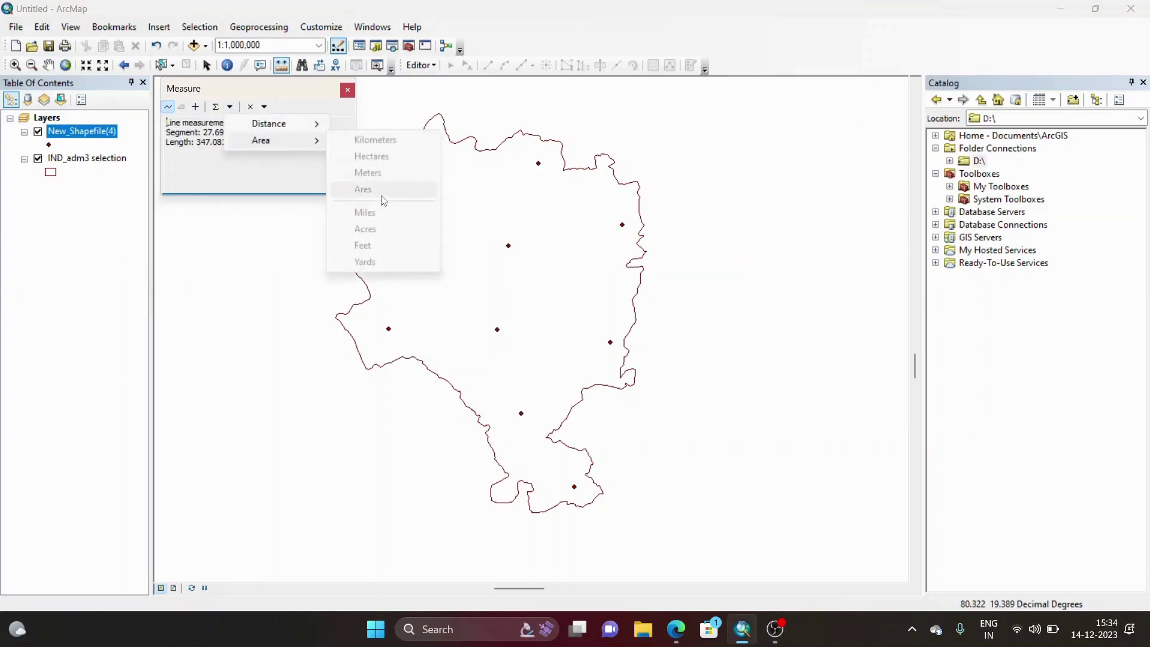
pyautogui.click(363, 247)
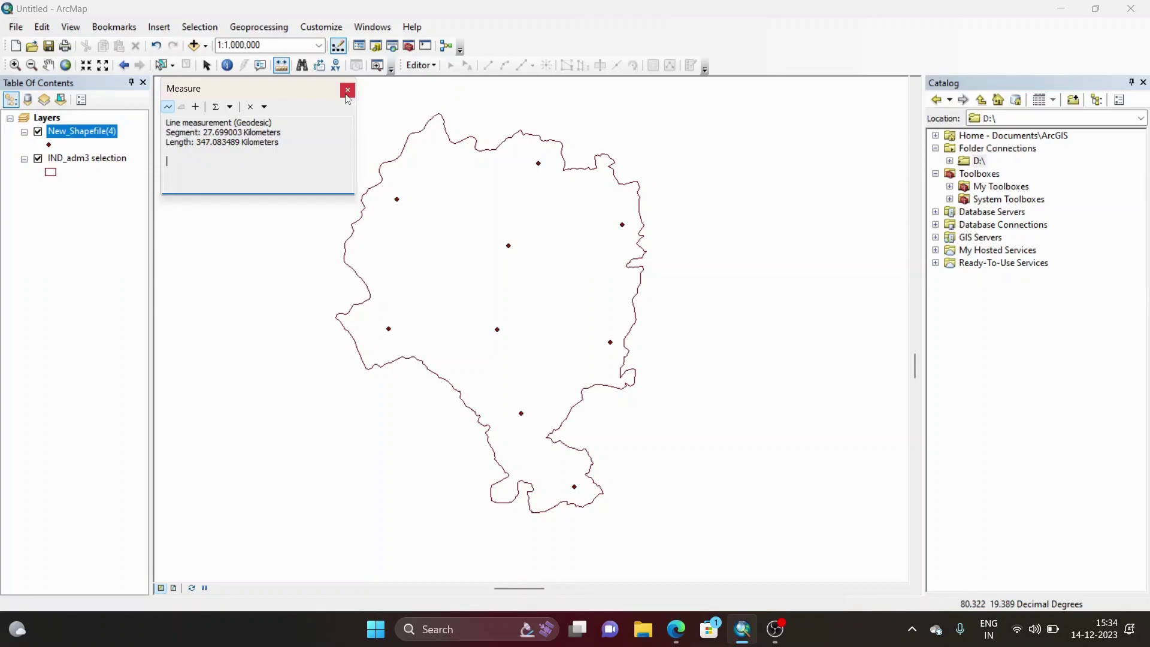
# Close the Measure window and start a new Blank Map, discarding changes to the current map.
pyautogui.click(347, 91)
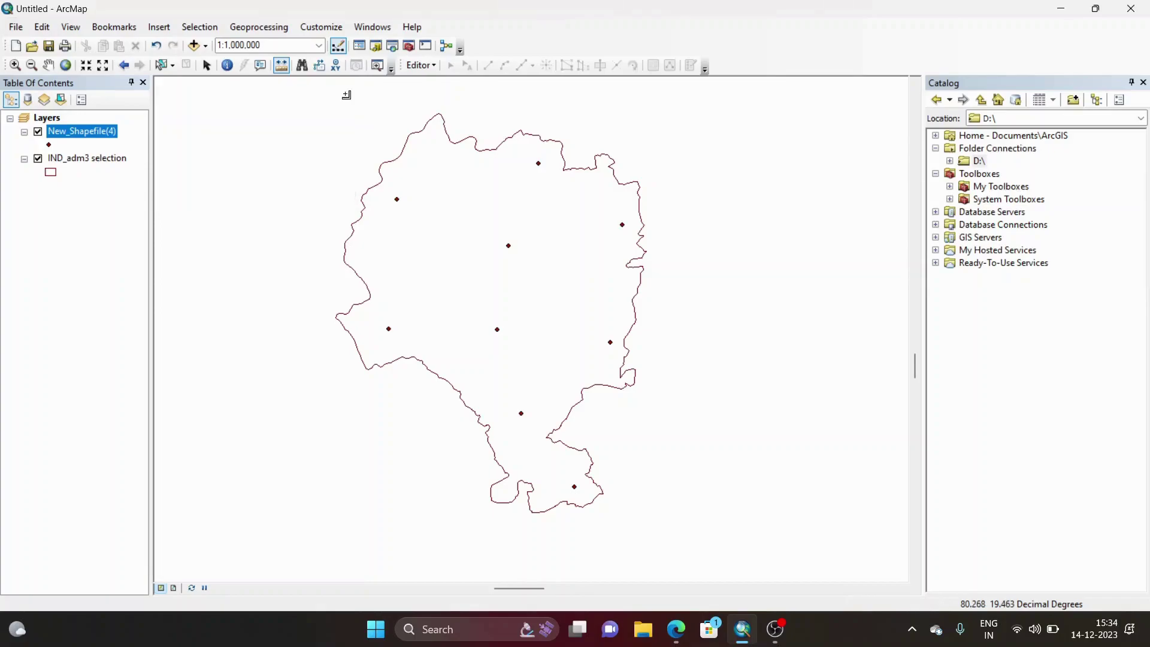
pyautogui.click(14, 46)
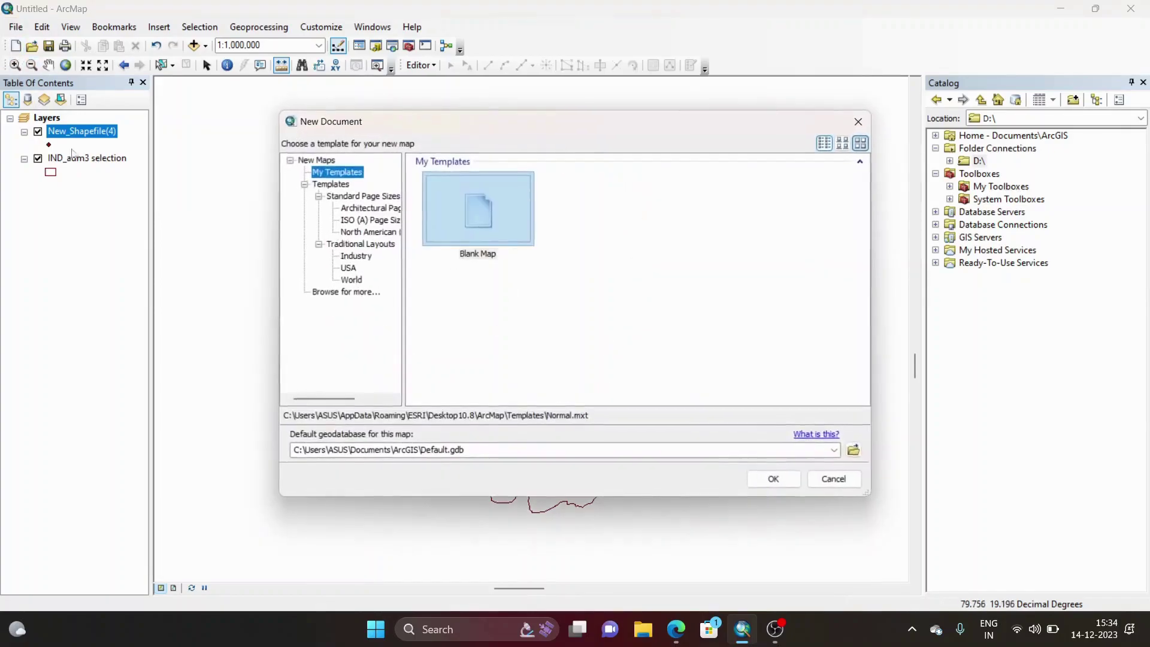
pyautogui.click(773, 478)
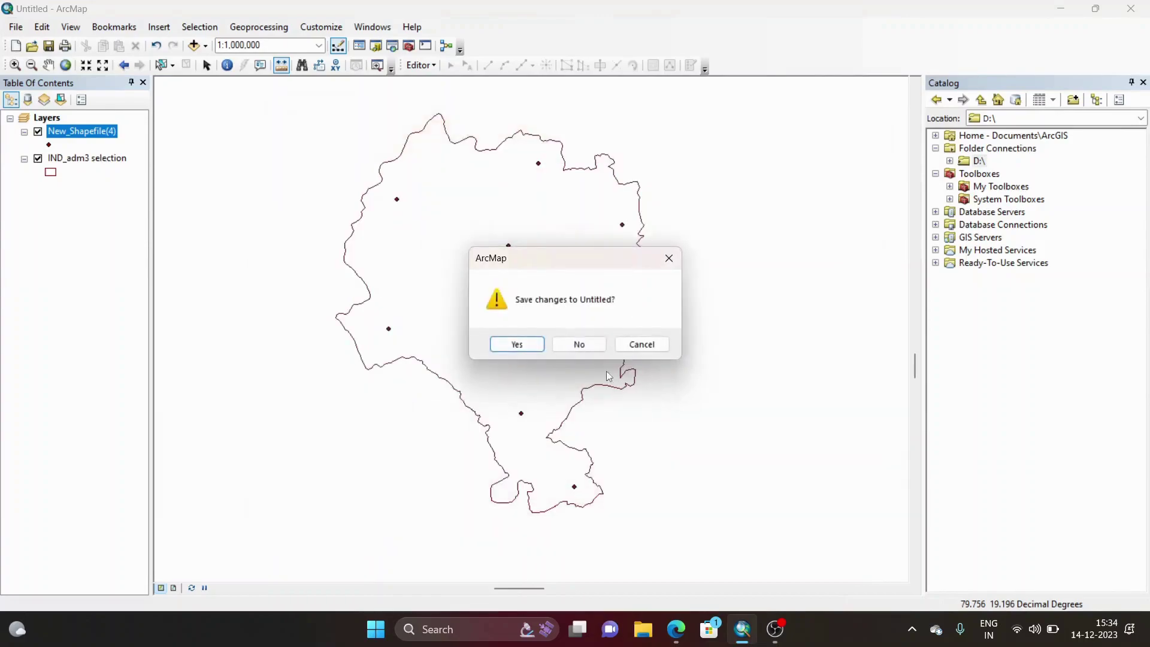
pyautogui.click(582, 348)
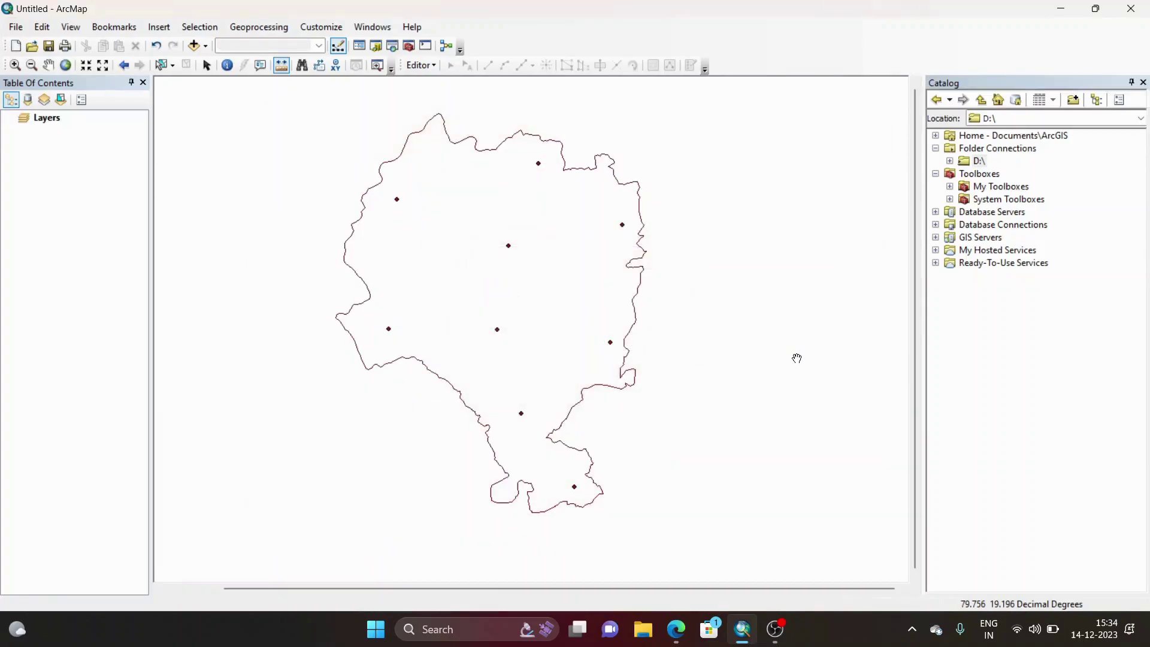
# Add dntwada.shp from the D drive to the map and give its polygon a Hollow symbol.
pyautogui.click(949, 161)
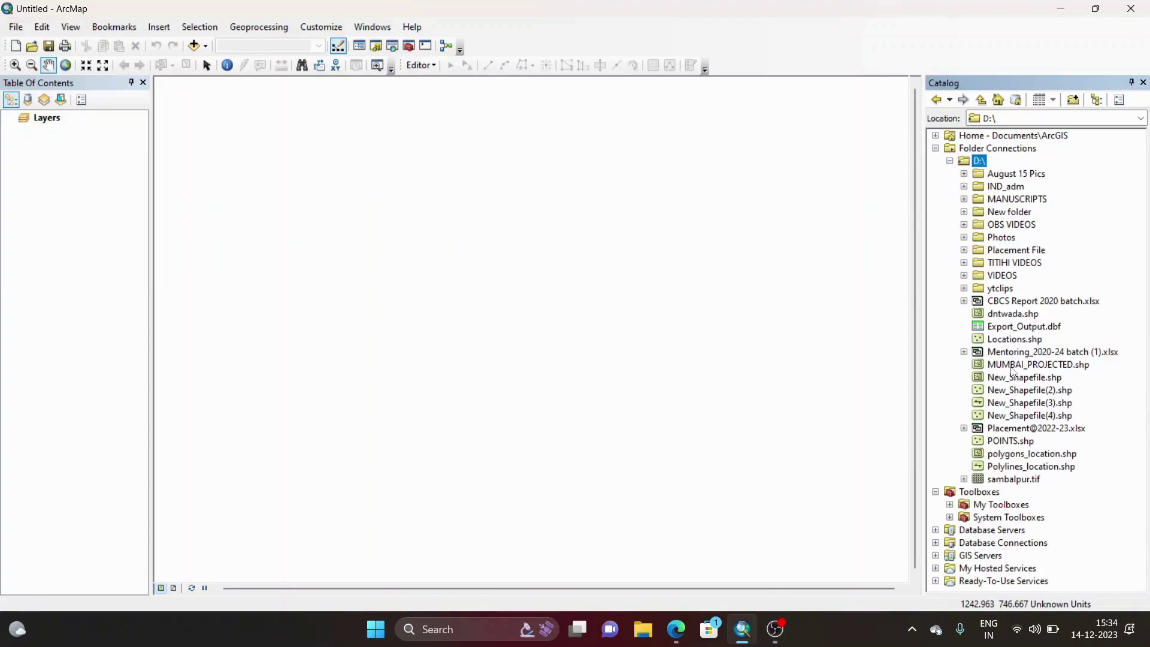
pyautogui.moveTo(1002, 313); pyautogui.dragTo(632, 315)
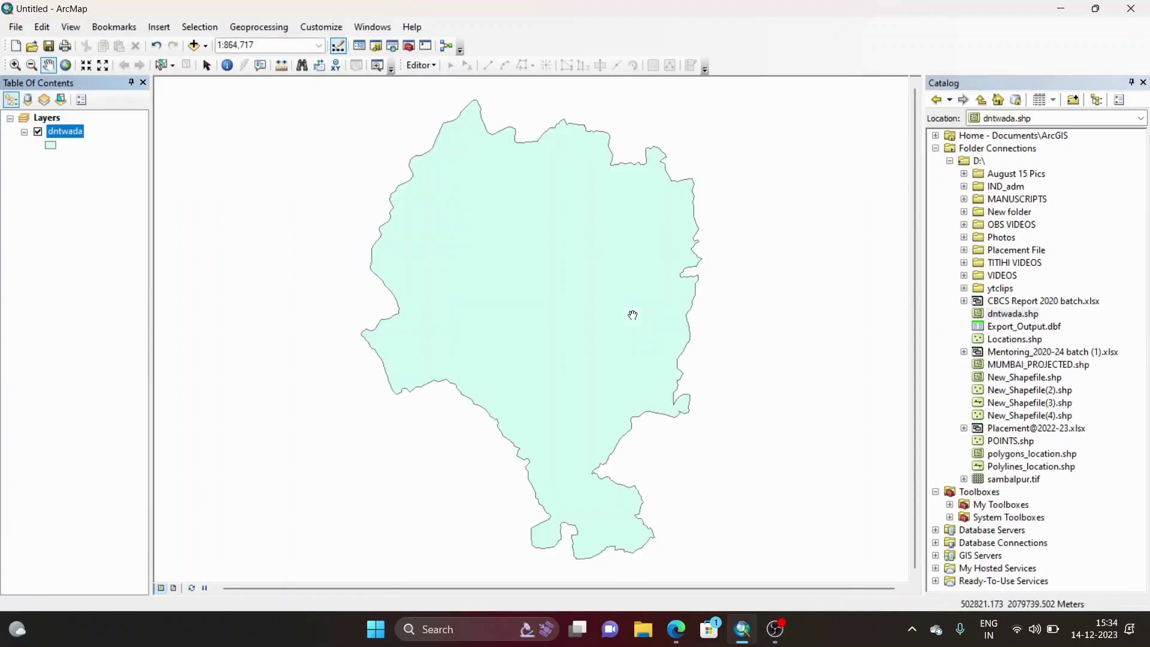
pyautogui.click(51, 147)
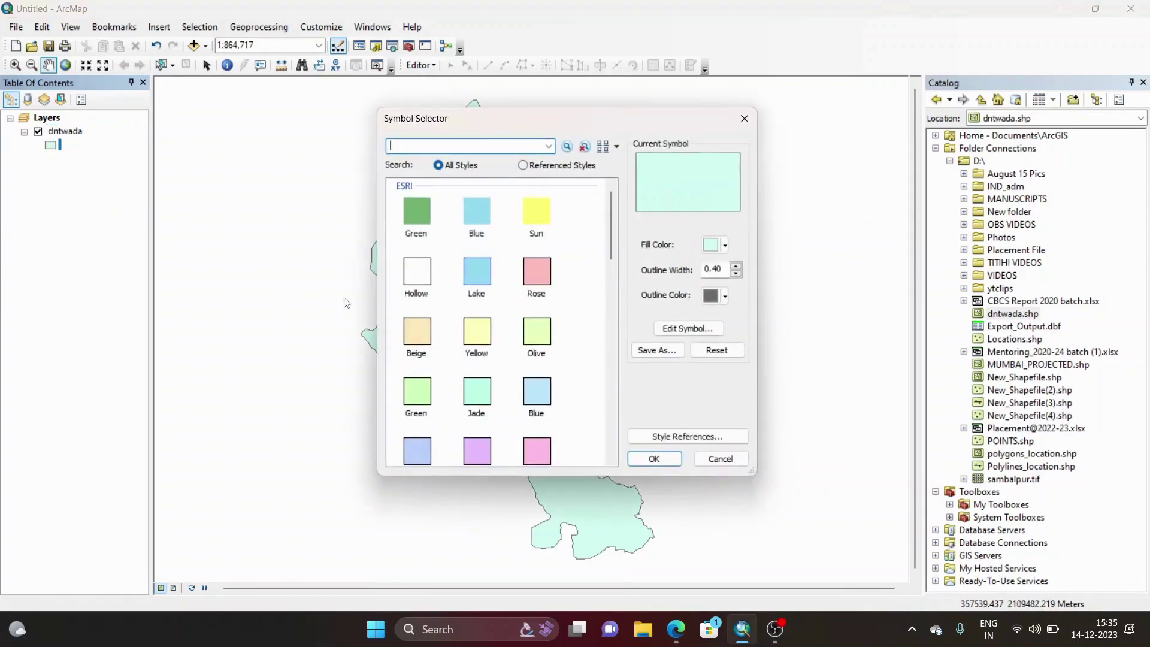
pyautogui.click(413, 292)
pyautogui.click(670, 459)
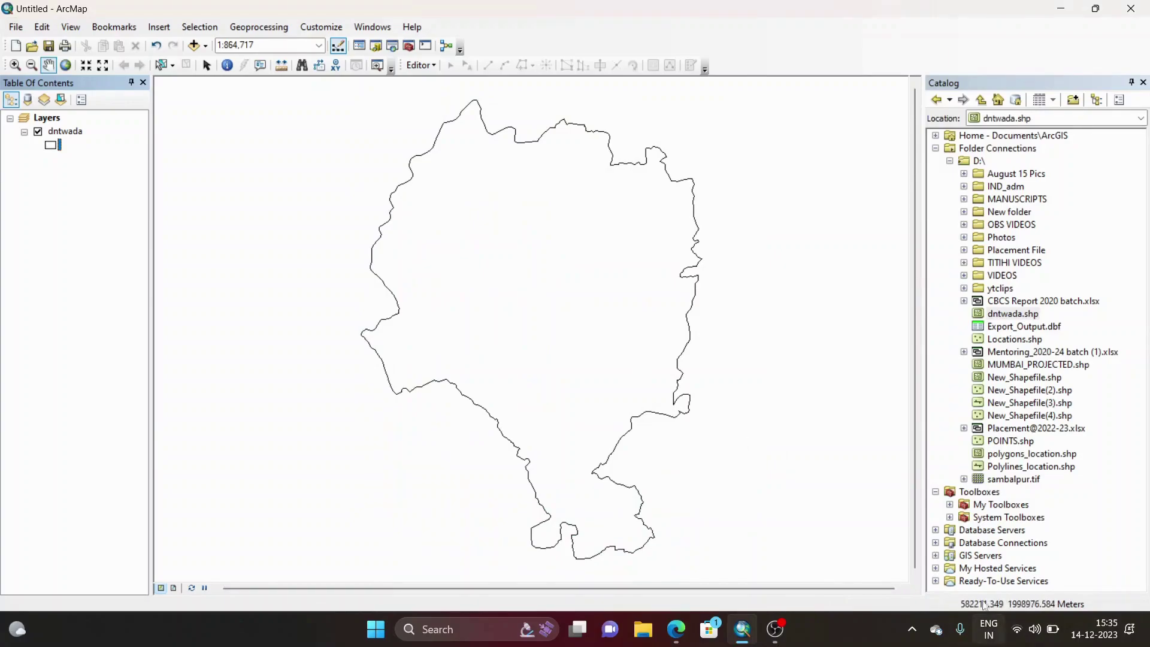
# Measure the dntwada polygon as a feature: 566,643.515468 m perimeter, 8,786.485358 sq km area.
pyautogui.click(282, 66)
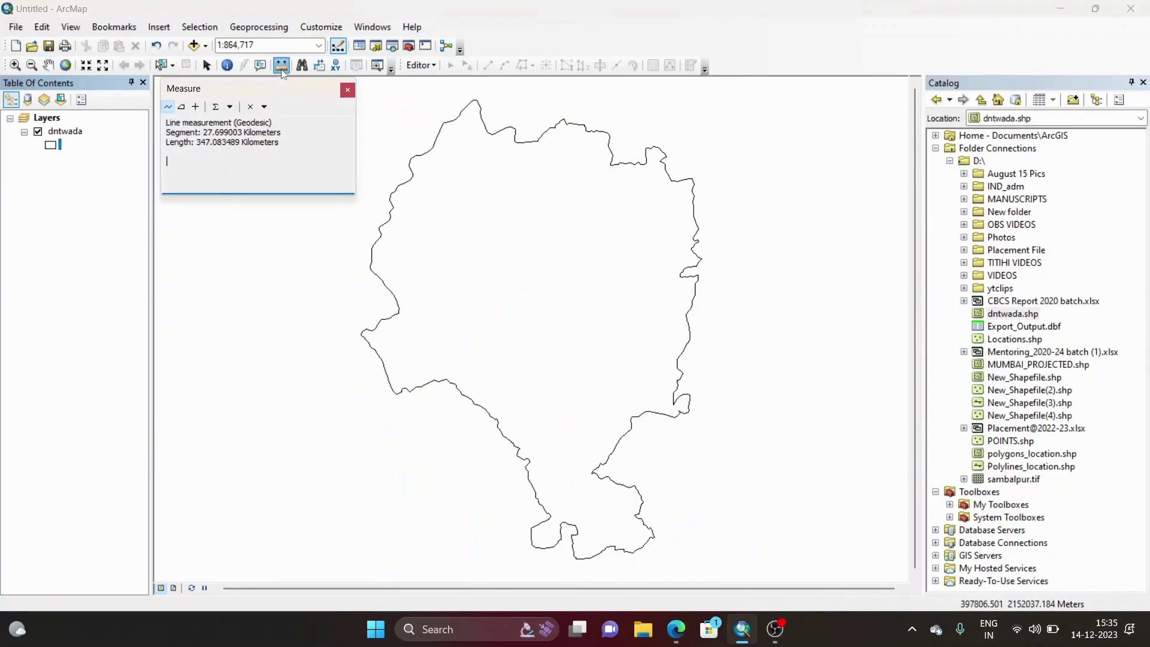
pyautogui.click(182, 108)
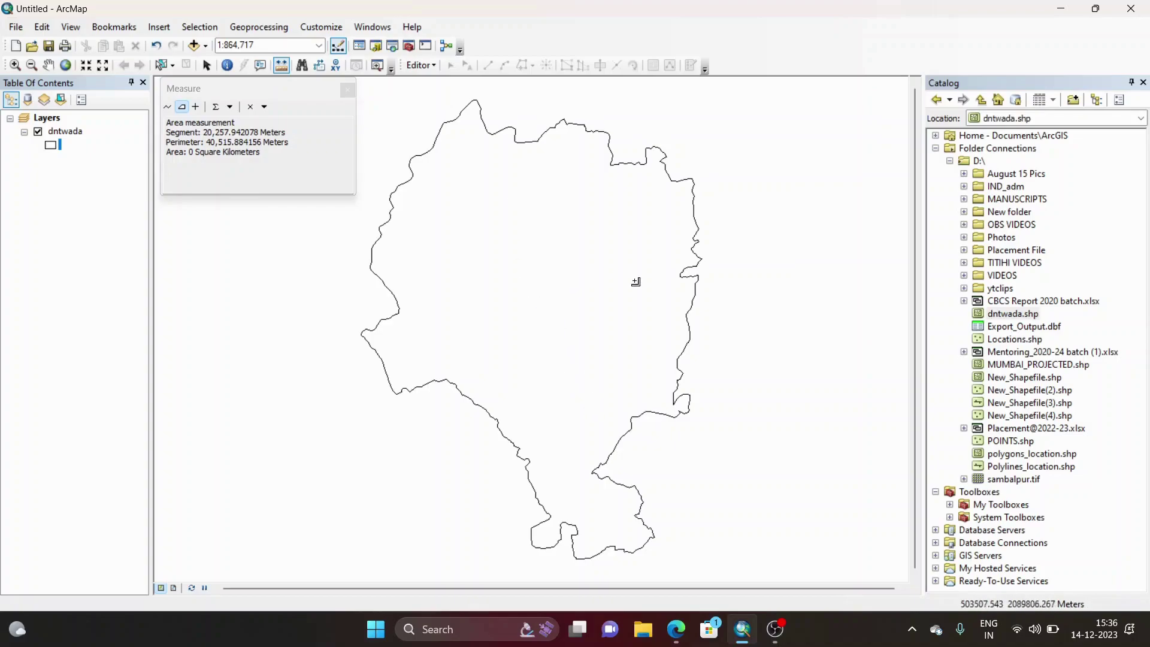
pyautogui.click(196, 107)
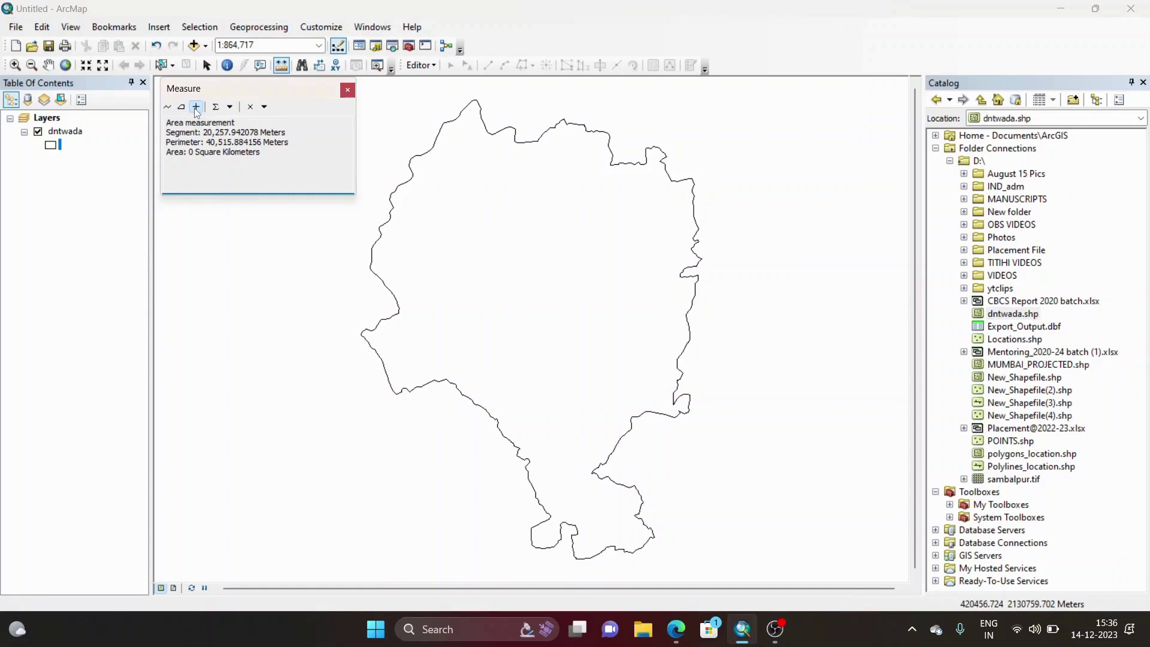
pyautogui.click(229, 106)
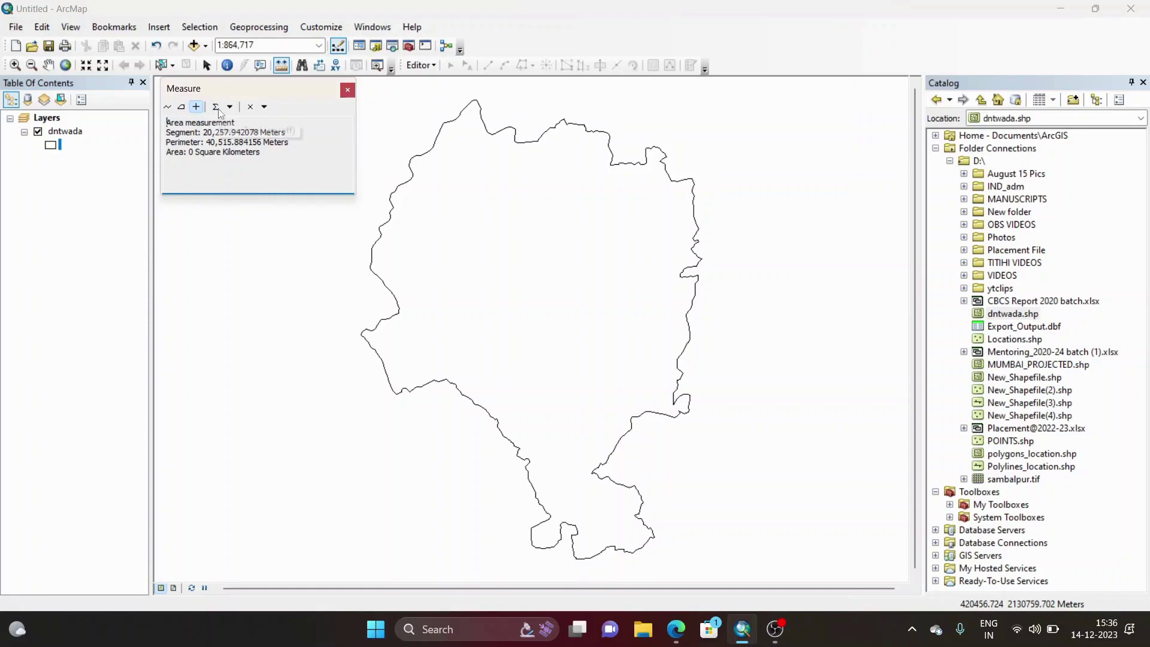
pyautogui.moveTo(261, 141)
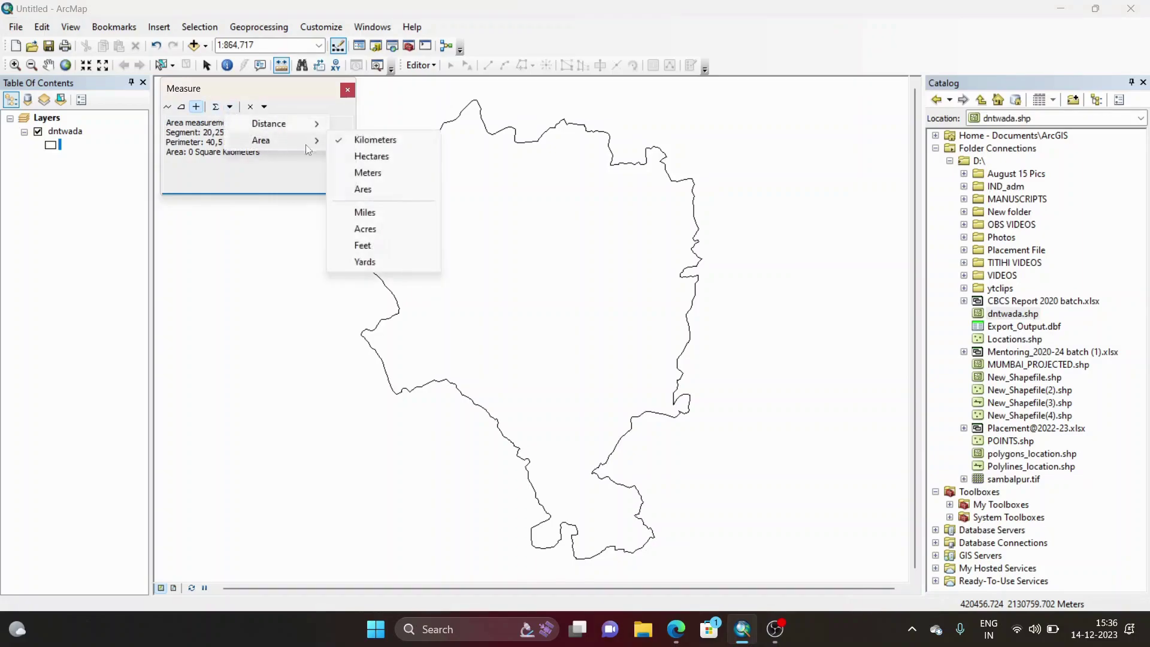
pyautogui.click(359, 138)
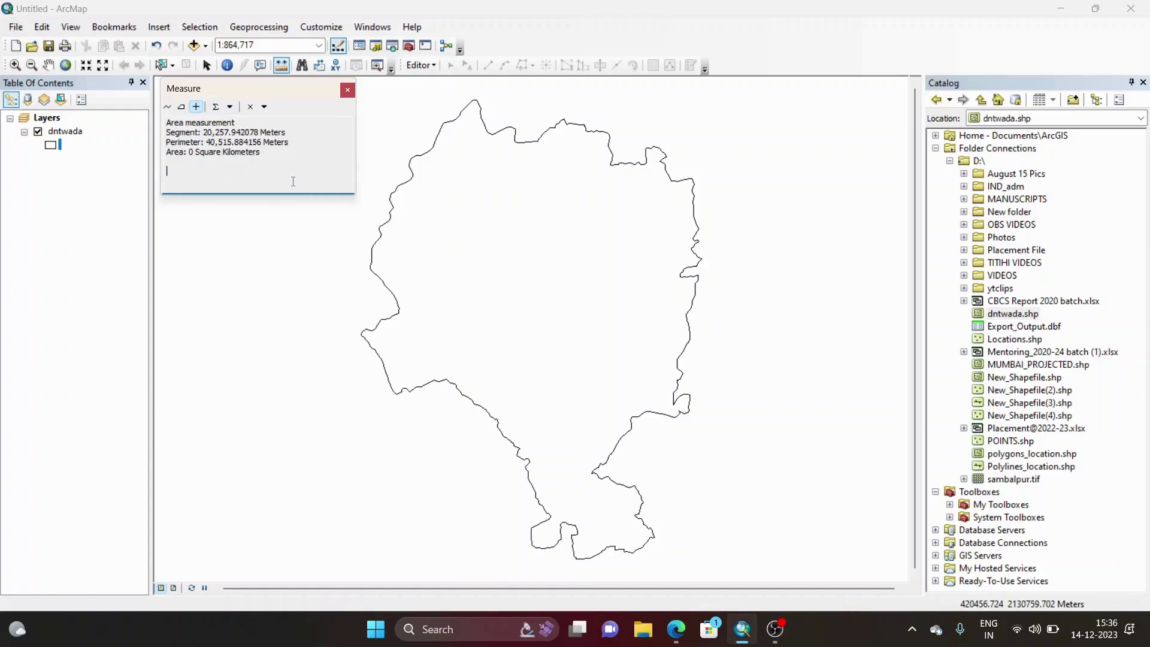
pyautogui.click(197, 107)
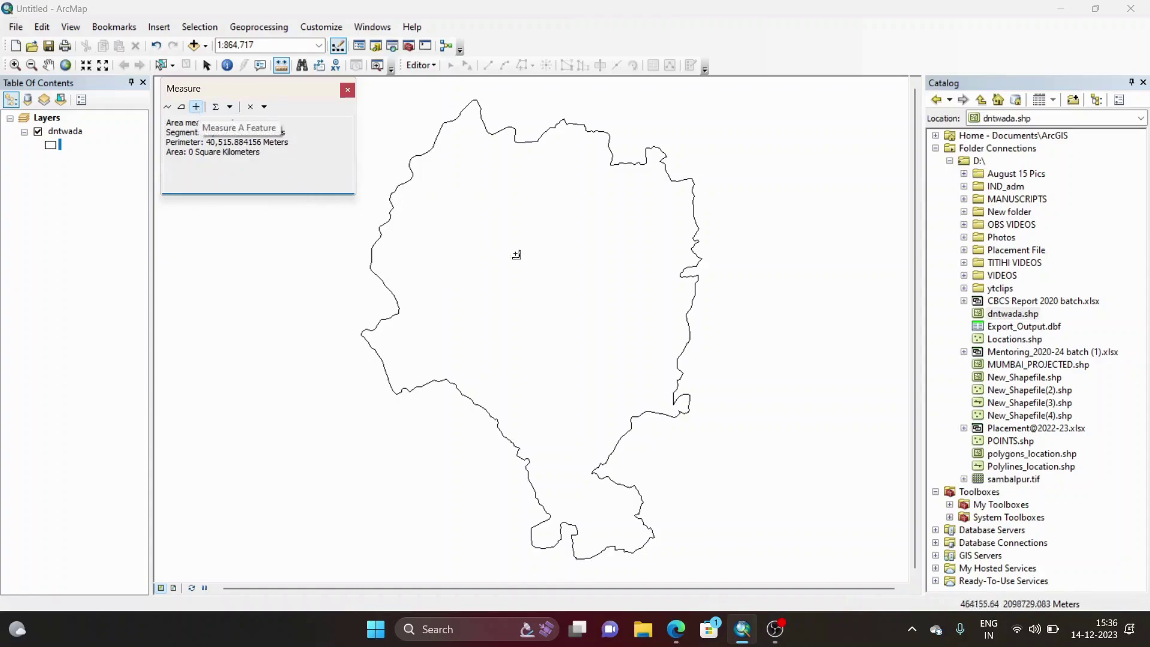
pyautogui.click(523, 258)
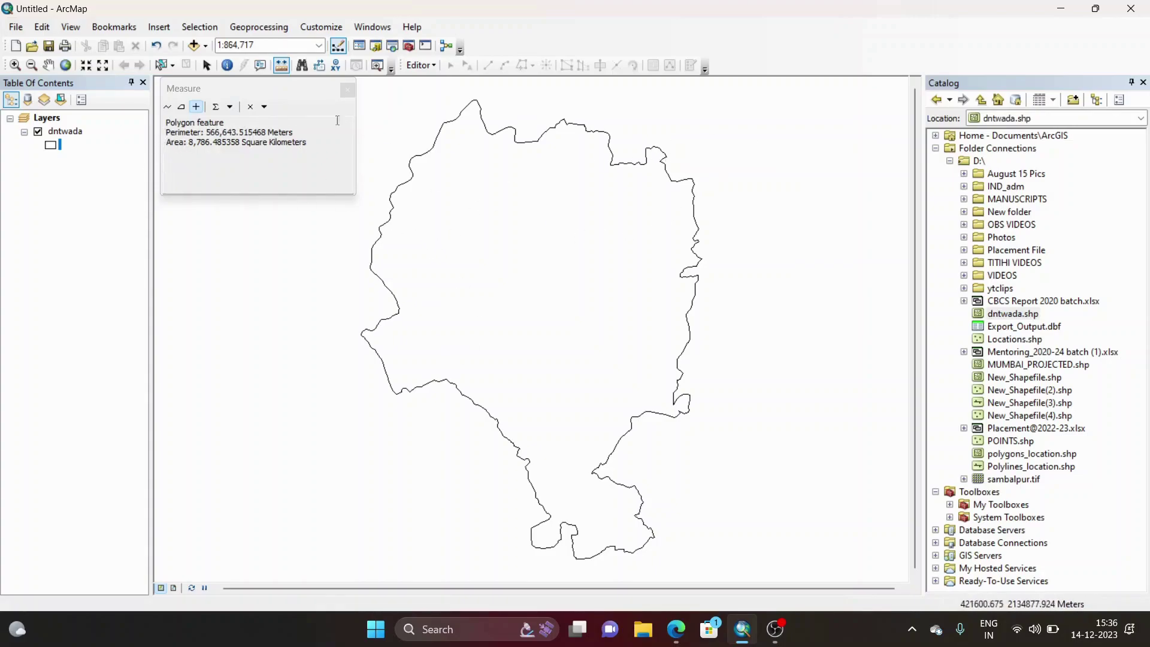
# Switch area units to Hectares, distance to Kilometers, then area to square Meters.
pyautogui.click(233, 109)
pyautogui.moveTo(311, 142)
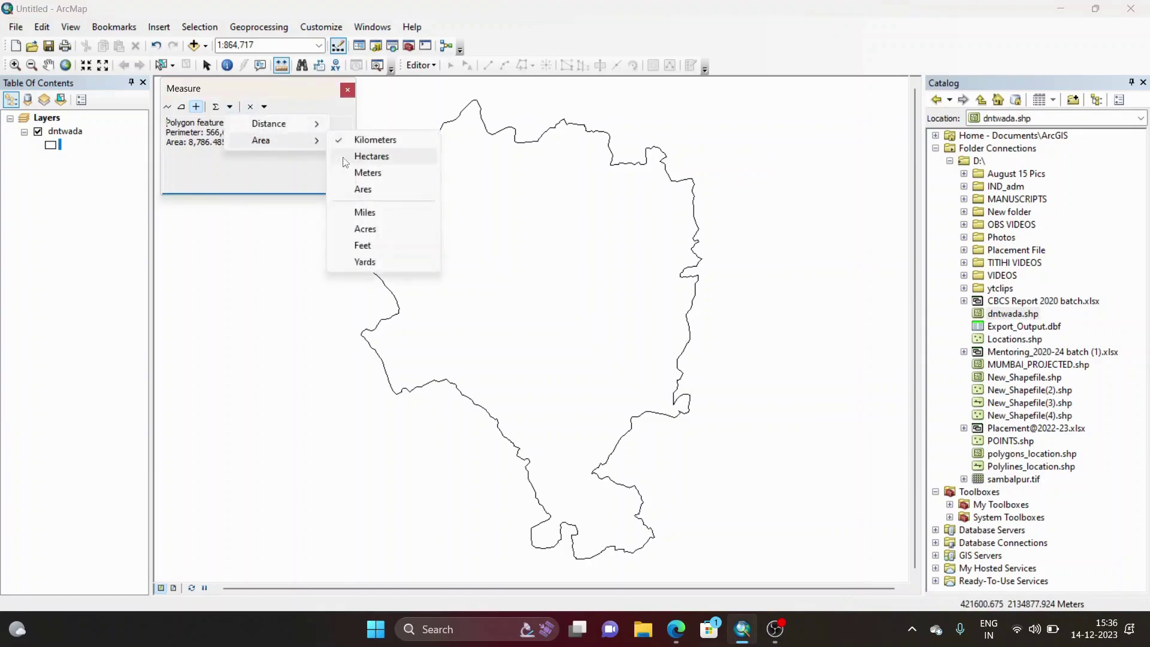
pyautogui.click(352, 157)
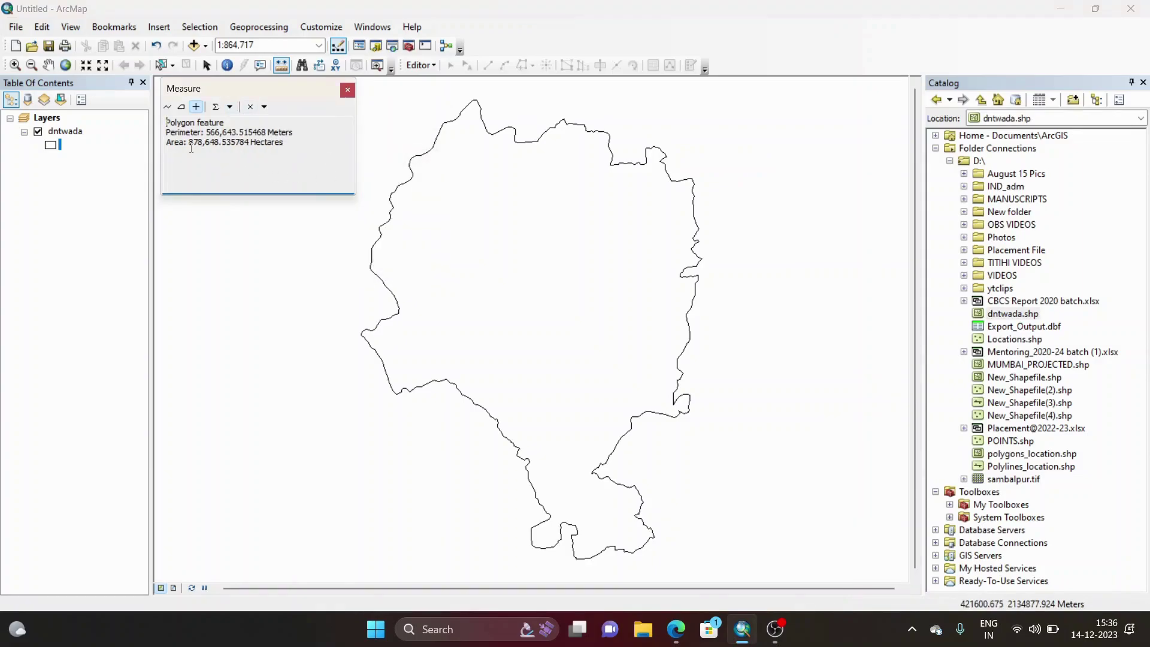
pyautogui.click(230, 107)
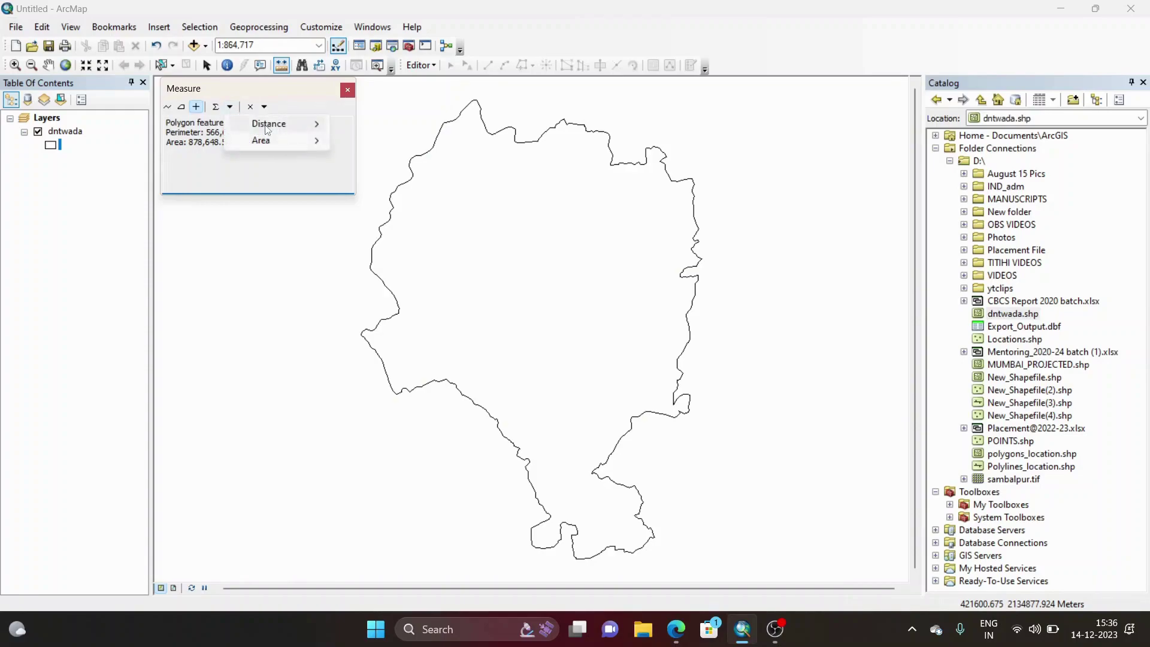
pyautogui.moveTo(266, 125)
pyautogui.click(368, 123)
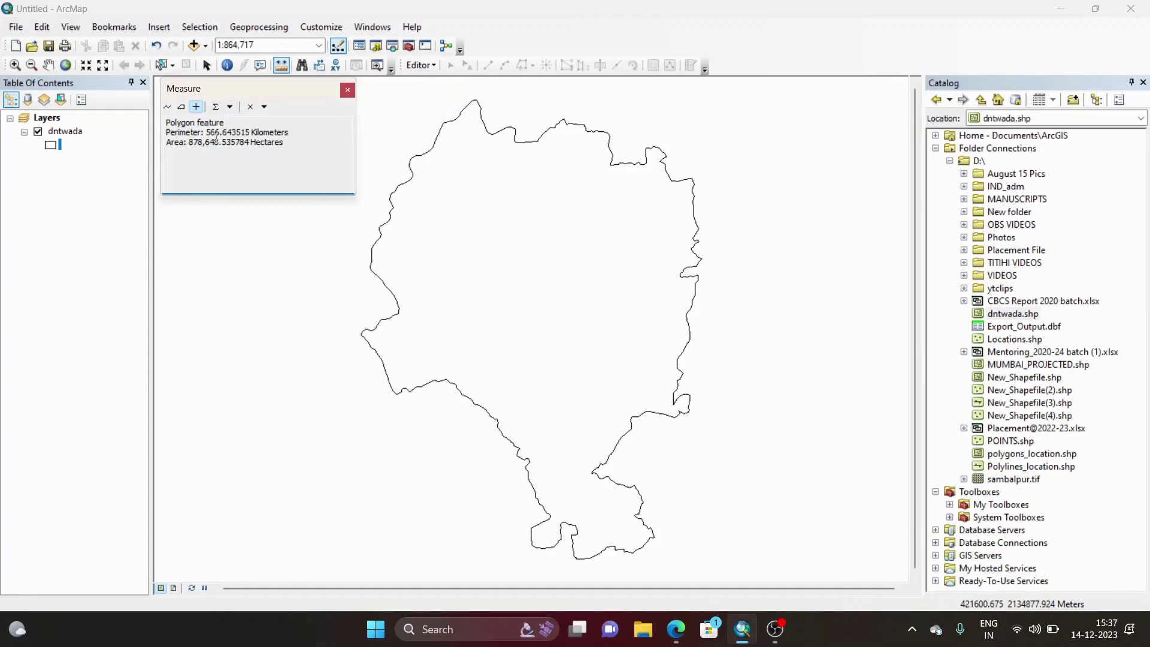
pyautogui.click(230, 107)
pyautogui.moveTo(257, 147)
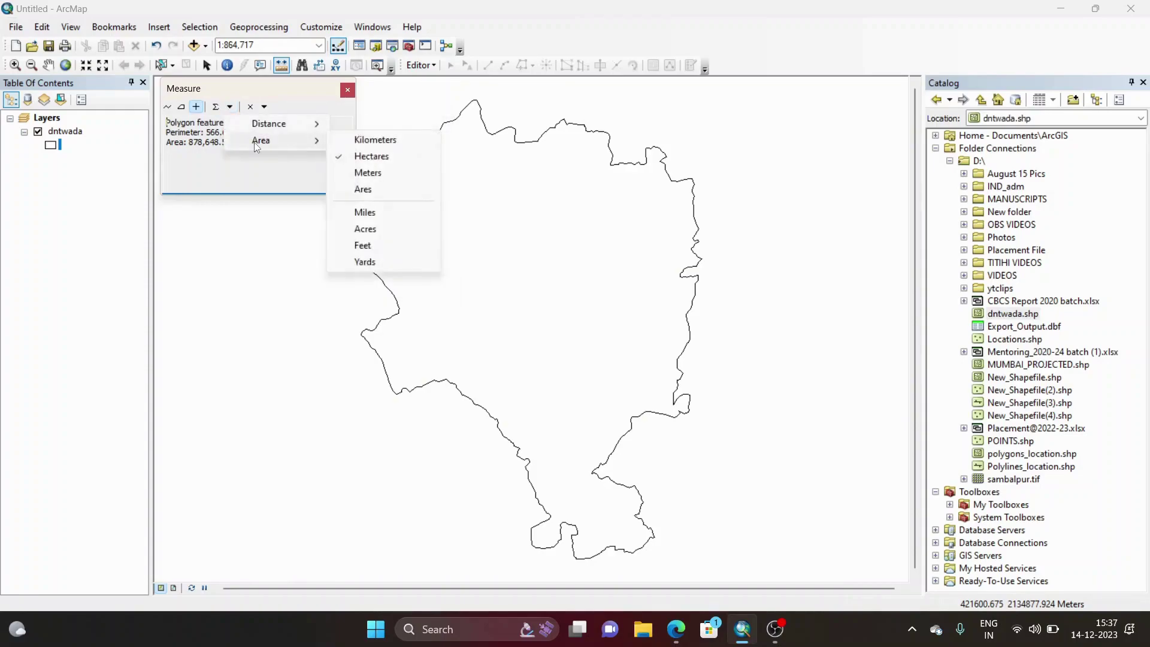
pyautogui.click(368, 172)
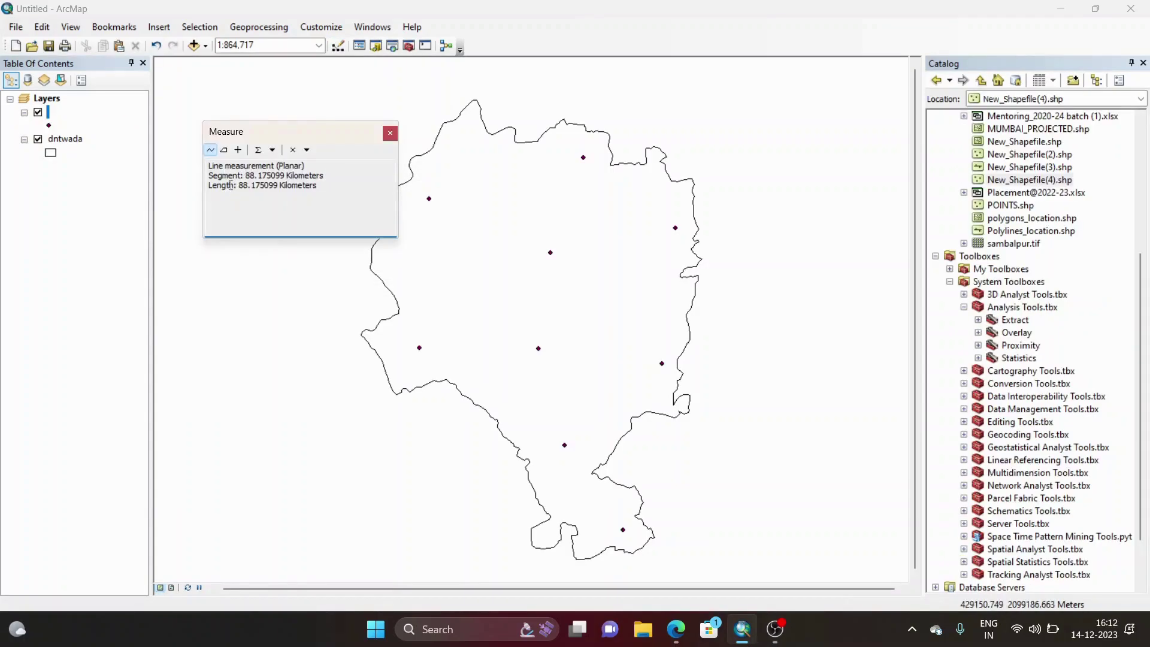
# Switch the Measure window to Measure An Area mode.
pyautogui.click(225, 151)
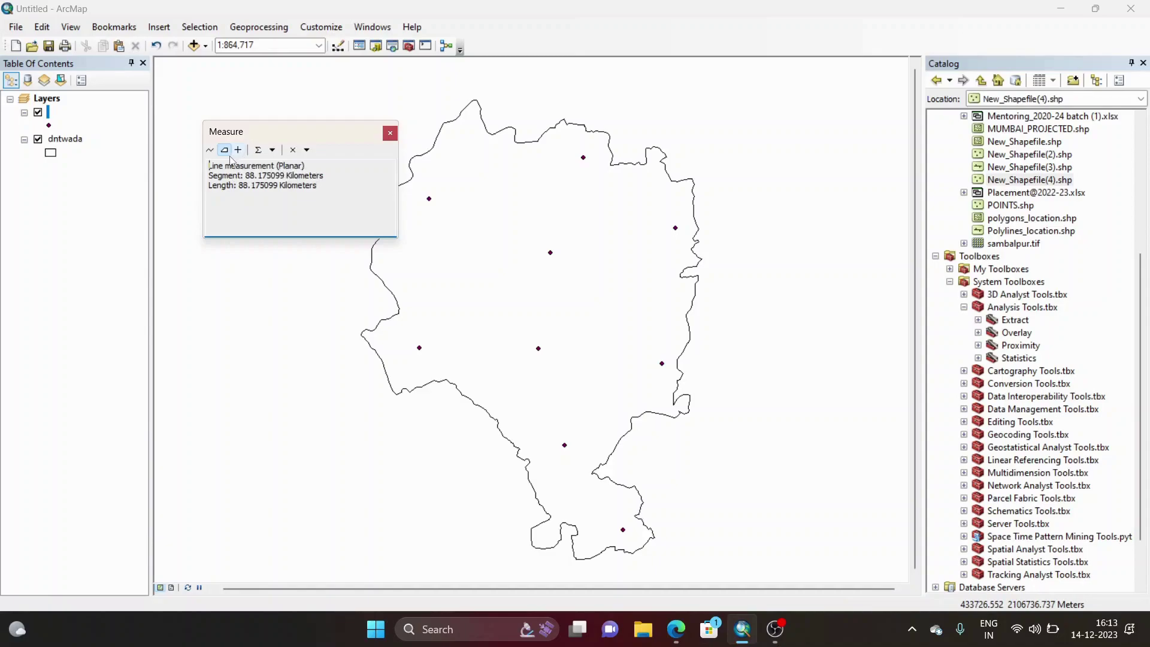
# Trace an area at the northern tip: 85.236897 km perimeter, 300,361,202.821962 square meters.
pyautogui.click(226, 151)
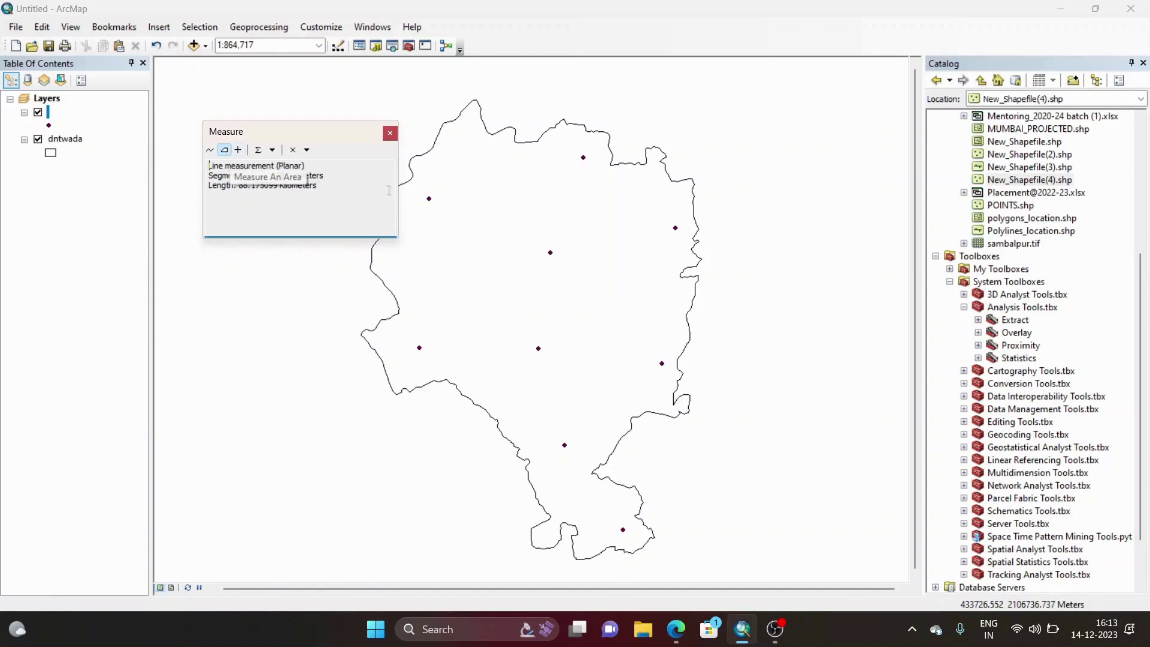
pyautogui.click(423, 152)
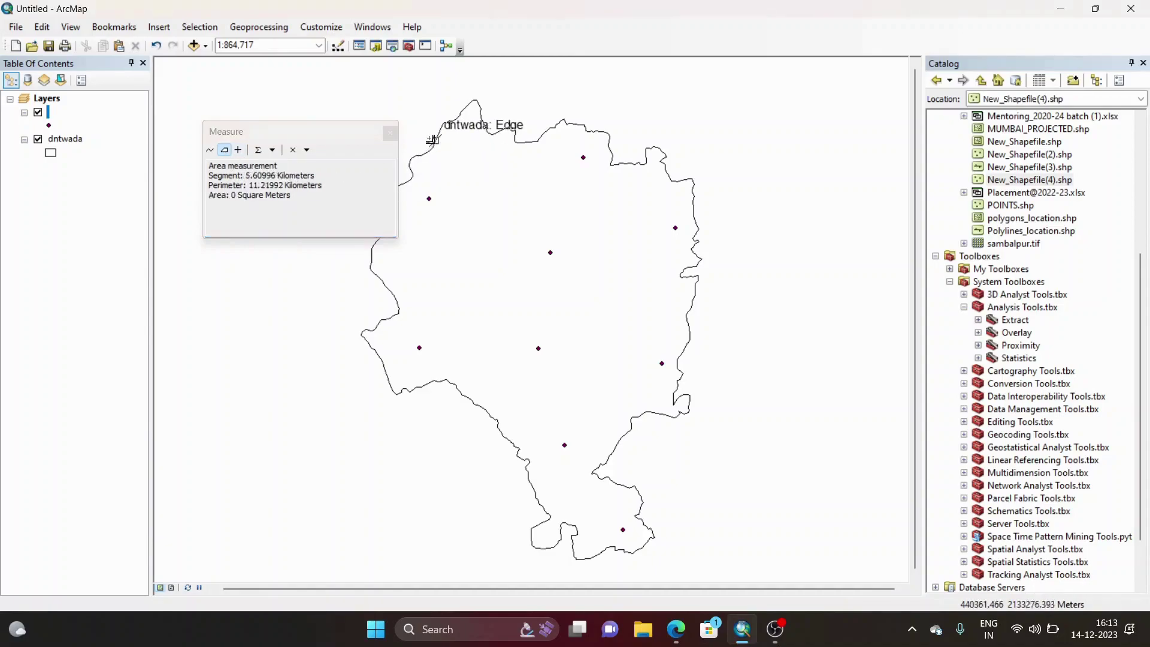
pyautogui.click(473, 101)
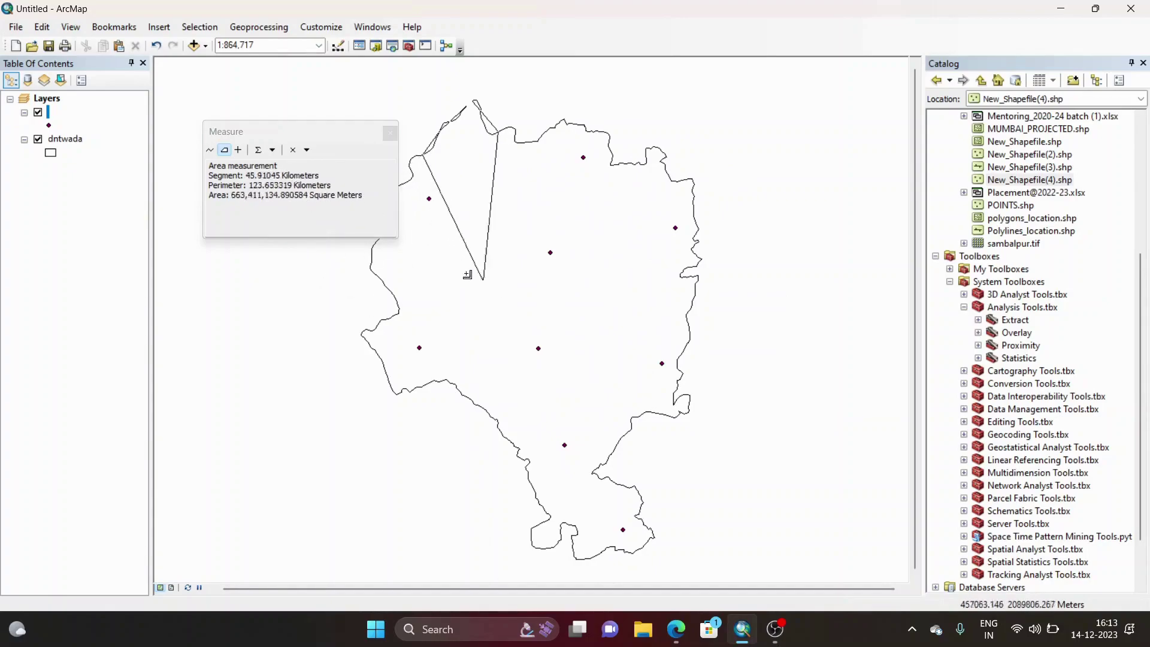
pyautogui.click(239, 152)
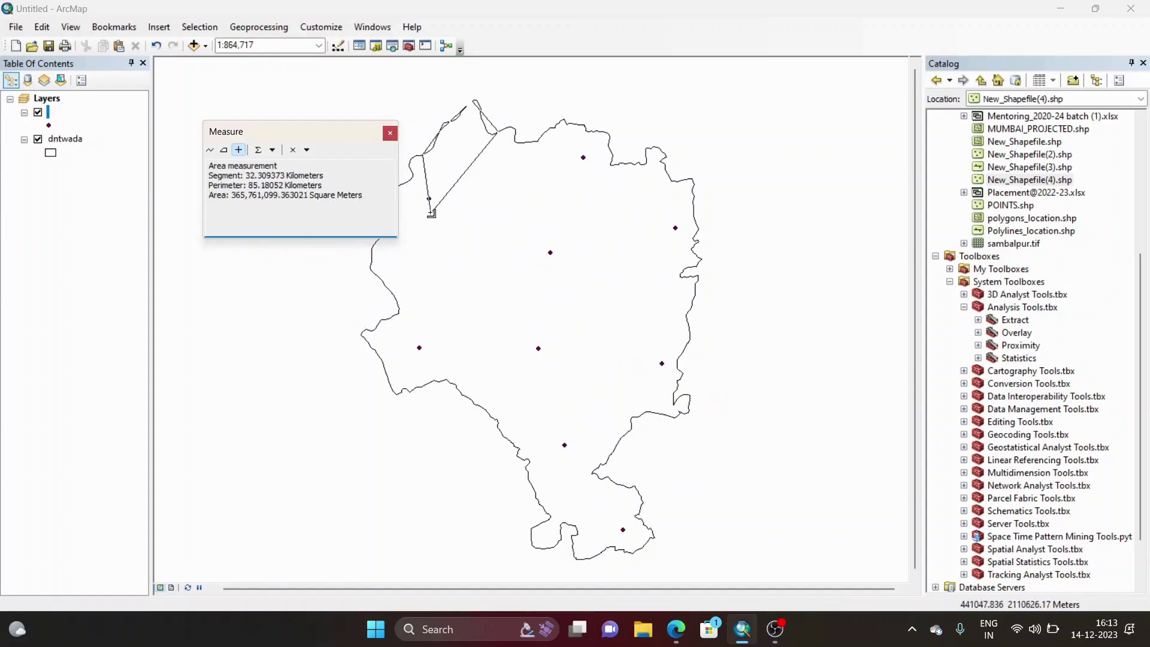
# Dismiss the outline's shortcut menu and switch to Measure A Feature mode.
pyautogui.rightClick(431, 213)
pyautogui.press('Escape')
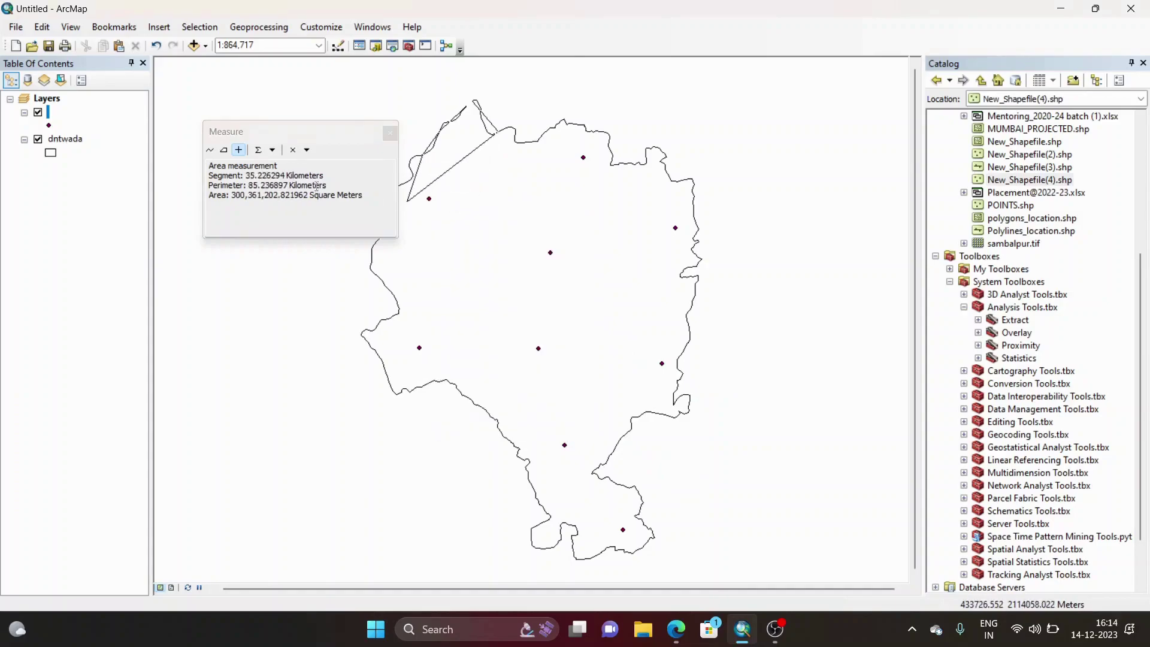
pyautogui.click(225, 150)
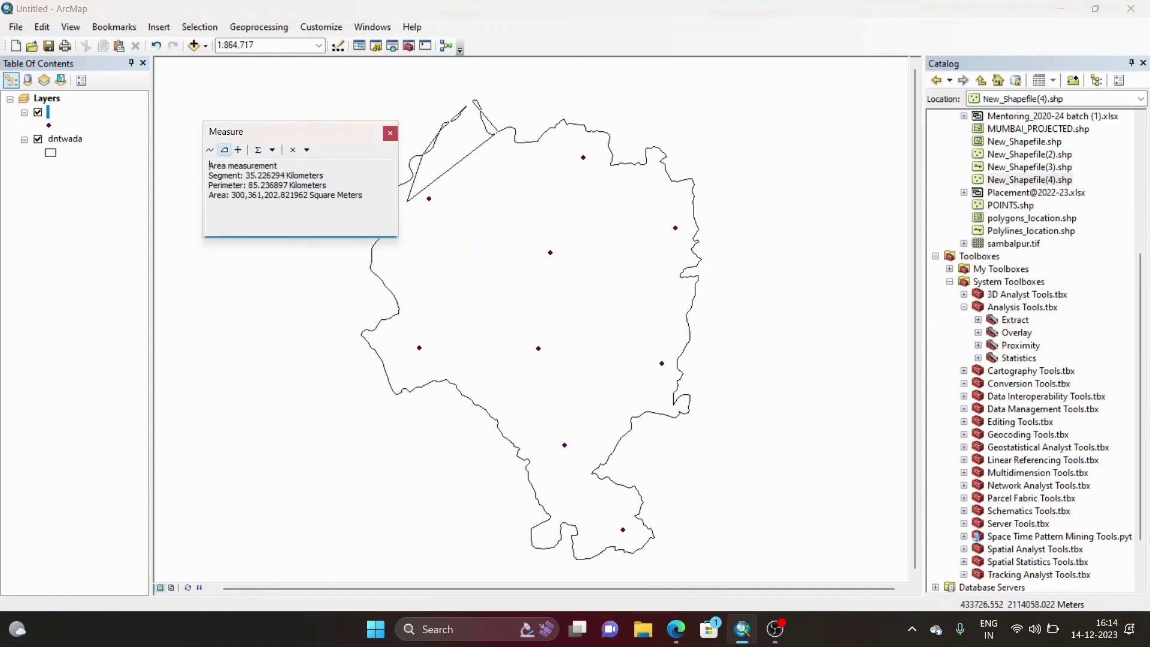
pyautogui.click(239, 151)
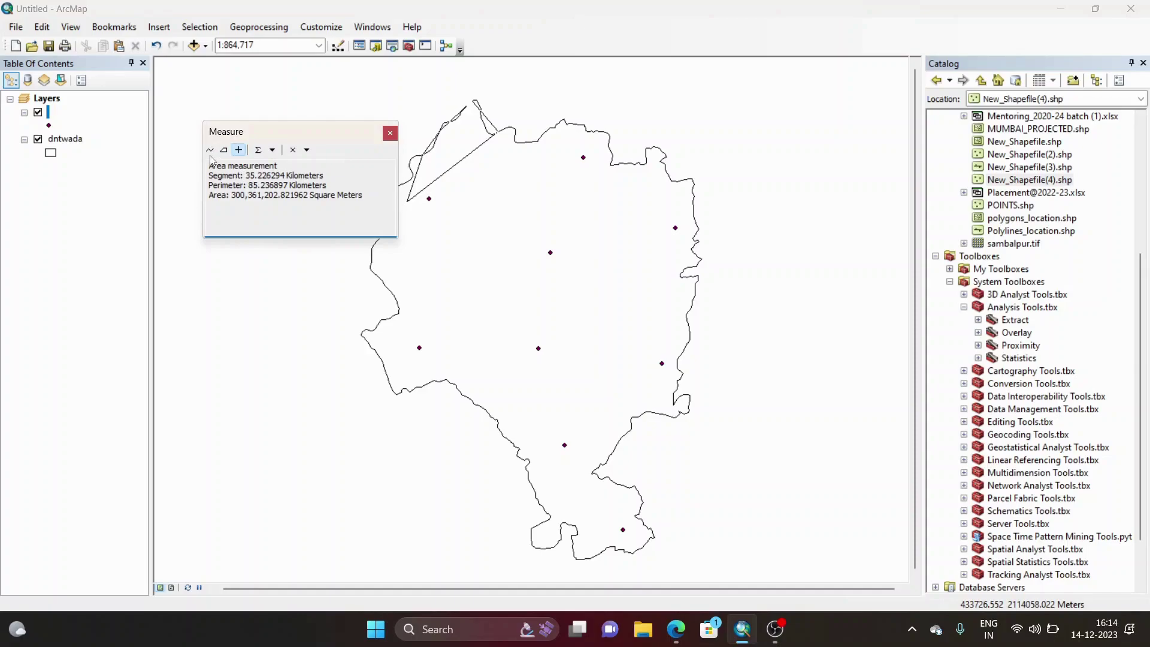